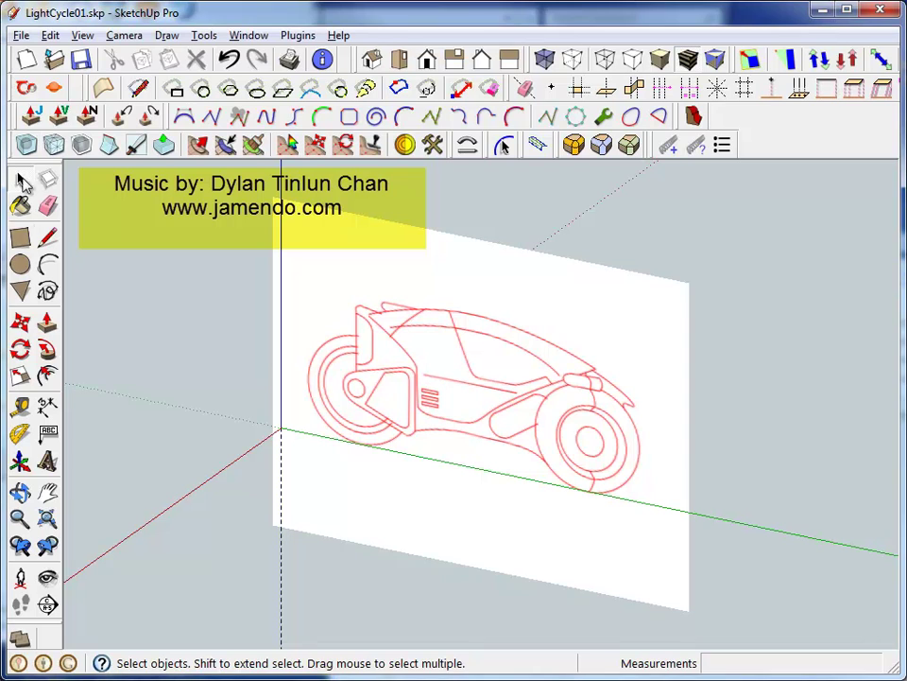
Draw a rectangle face starting at the origin on the drawing plane.
click(280, 429)
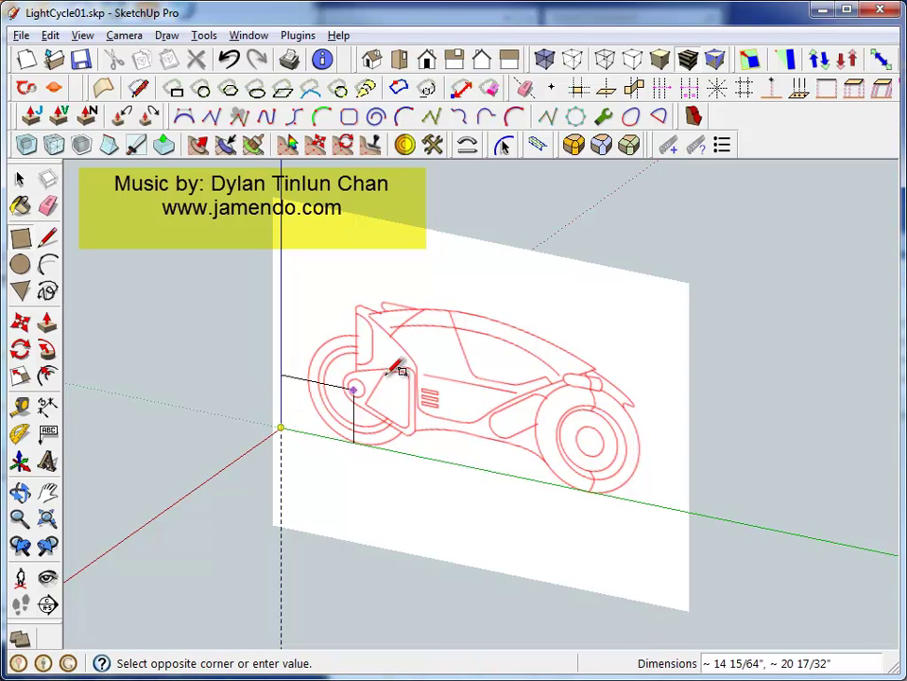
click(450, 330)
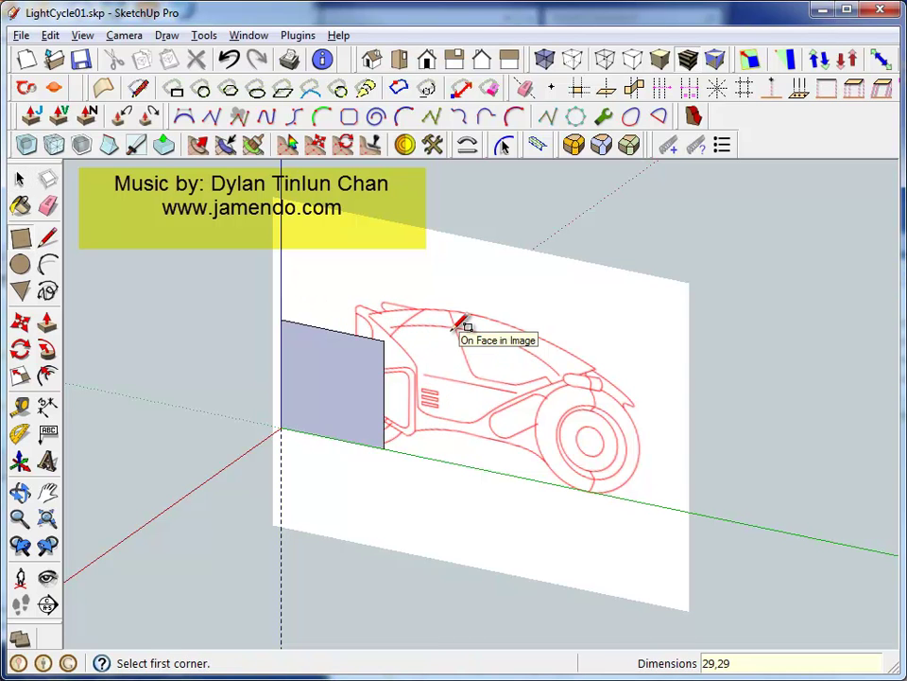
key(m)
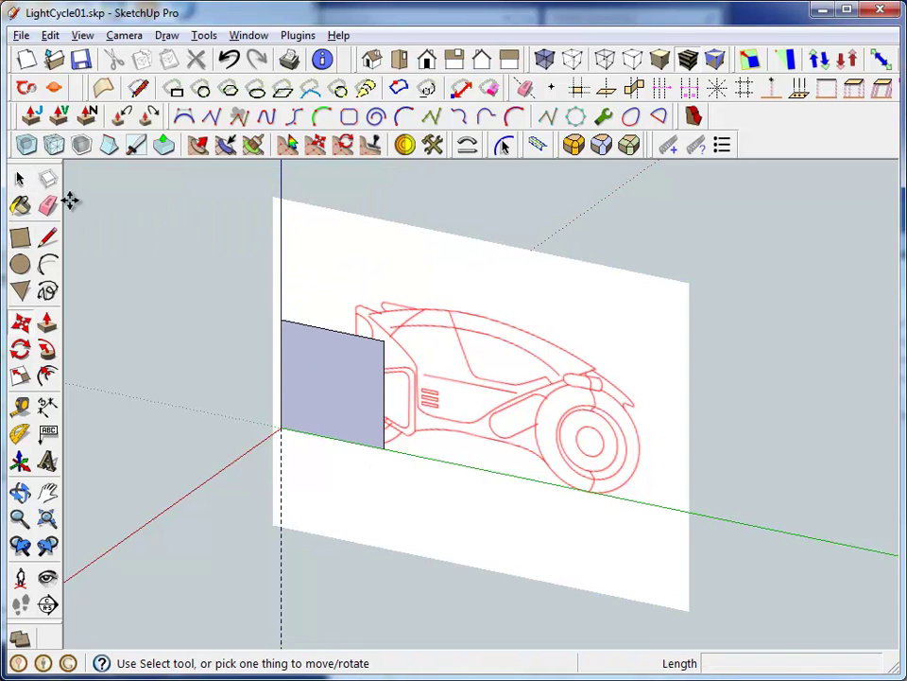
Move the rectangle along the green axis so it sits over the right-hand wheel.
key(space)
click(346, 416)
click(20, 323)
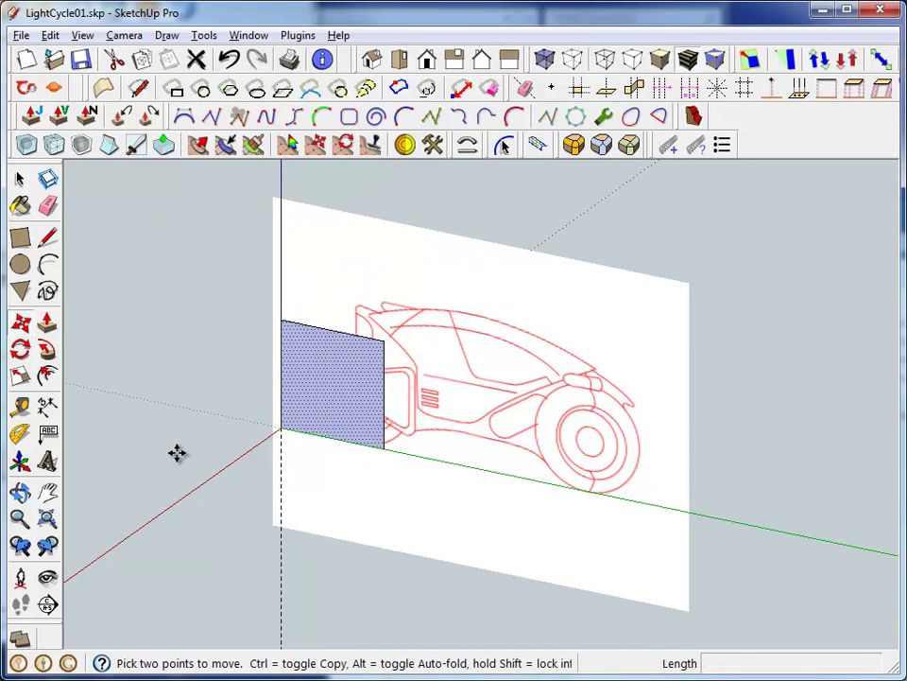
click(177, 453)
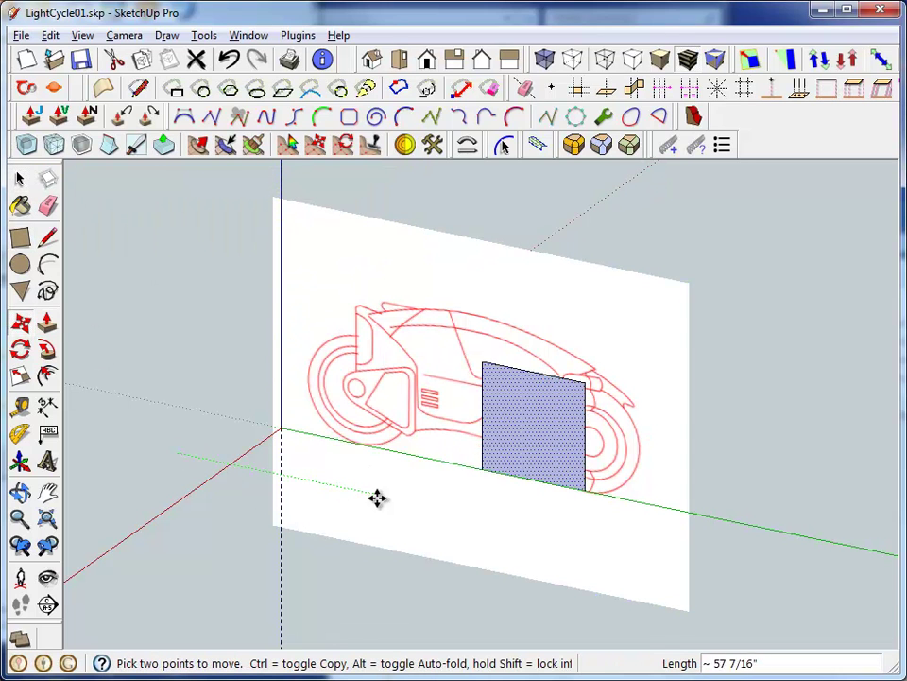
click(430, 511)
mouse_move(430, 511)
middle_down()
mouse_move(591, 390)
mouse_move(495, 314)
mouse_move(597, 344)
mouse_move(583, 458)
middle_up()
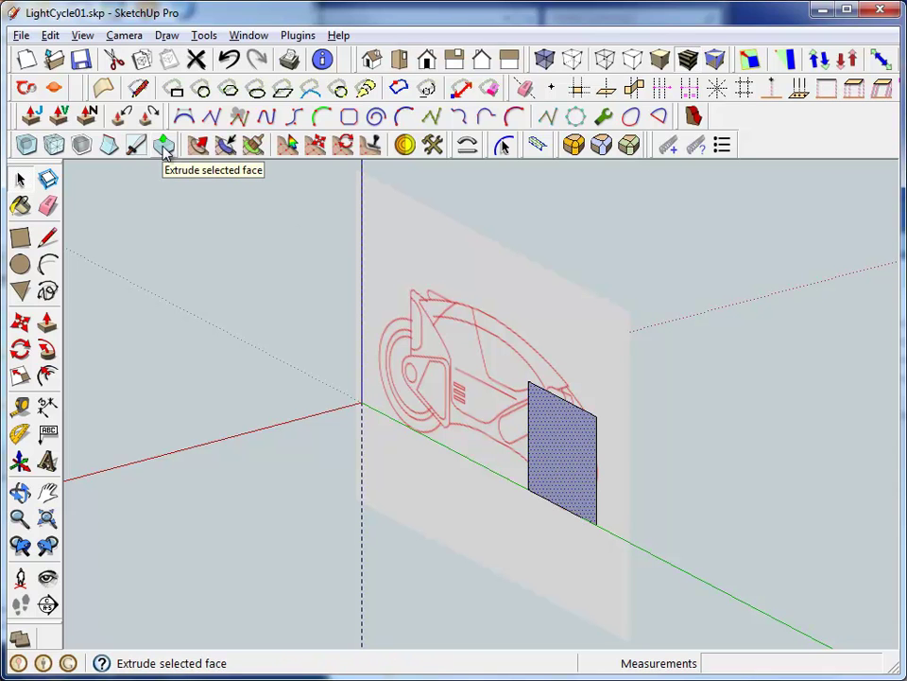
Push/pull the rectangle face up into a box.
key(p)
drag(564, 458, 546, 484)
mouse_move(546, 484)
middle_down()
mouse_move(497, 340)
mouse_move(608, 345)
mouse_move(549, 561)
middle_up()
scroll(549, 562, up, 2)
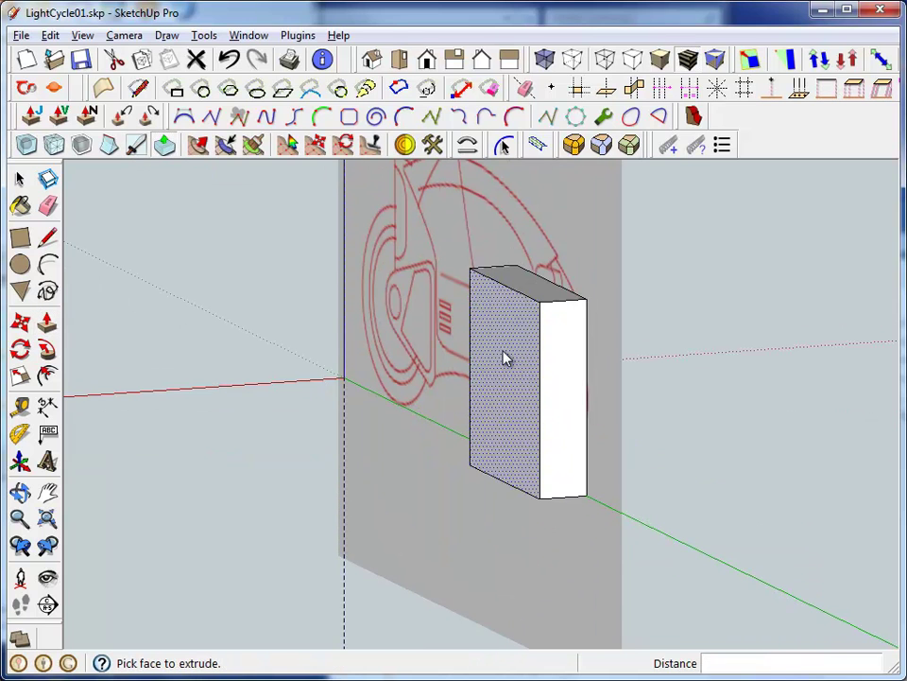
Extrude the box's front face 4 1/2" and scale it slightly smaller to taper it.
drag(513, 369, 450, 376)
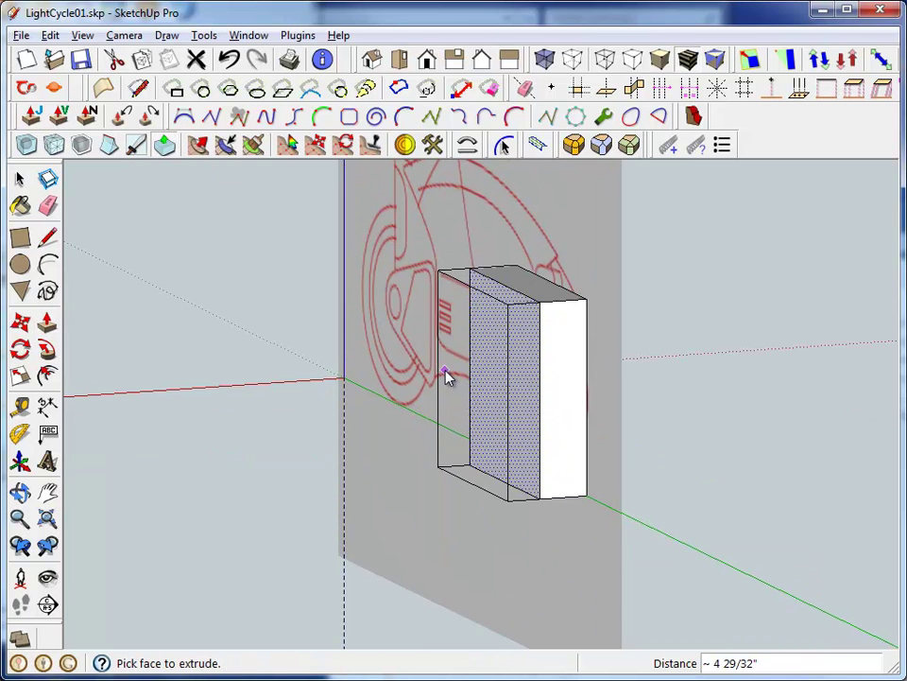
click(450, 376)
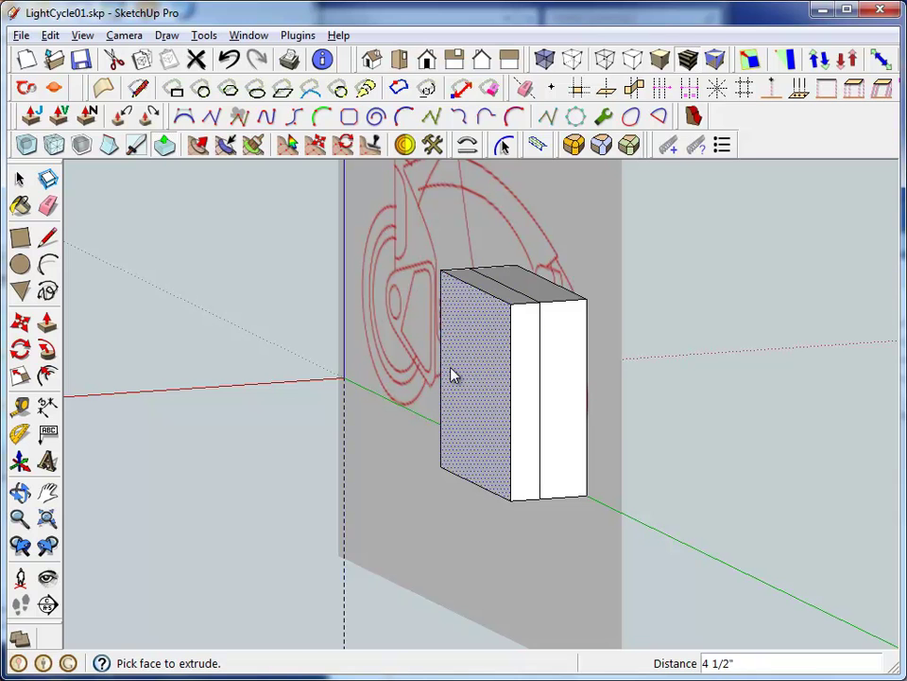
key(s)
drag(511, 286, 506, 316)
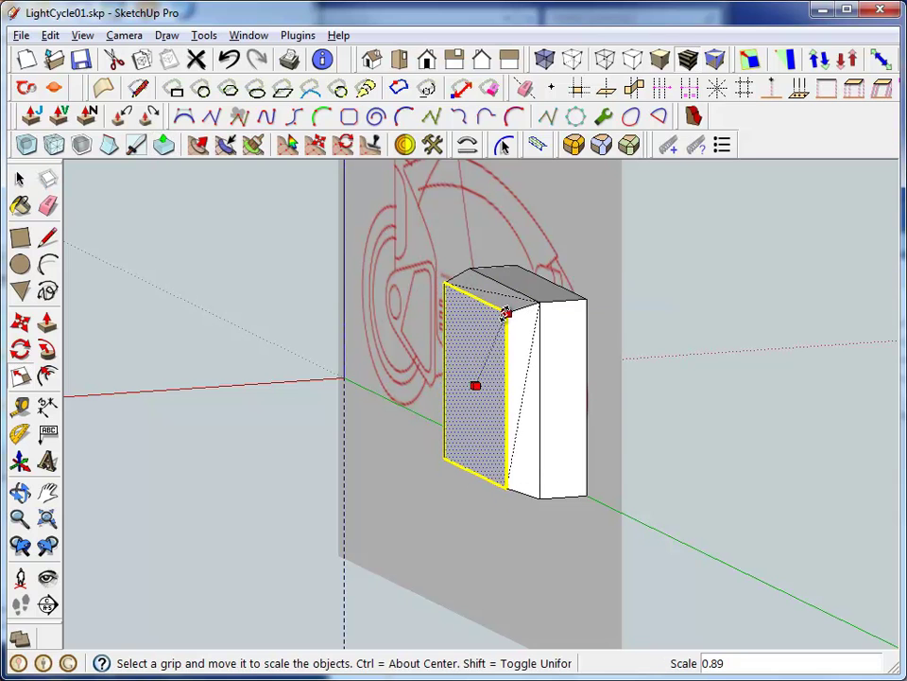
Extrude the tapered front again and scale the new outer face to about 0.7.
click(164, 147)
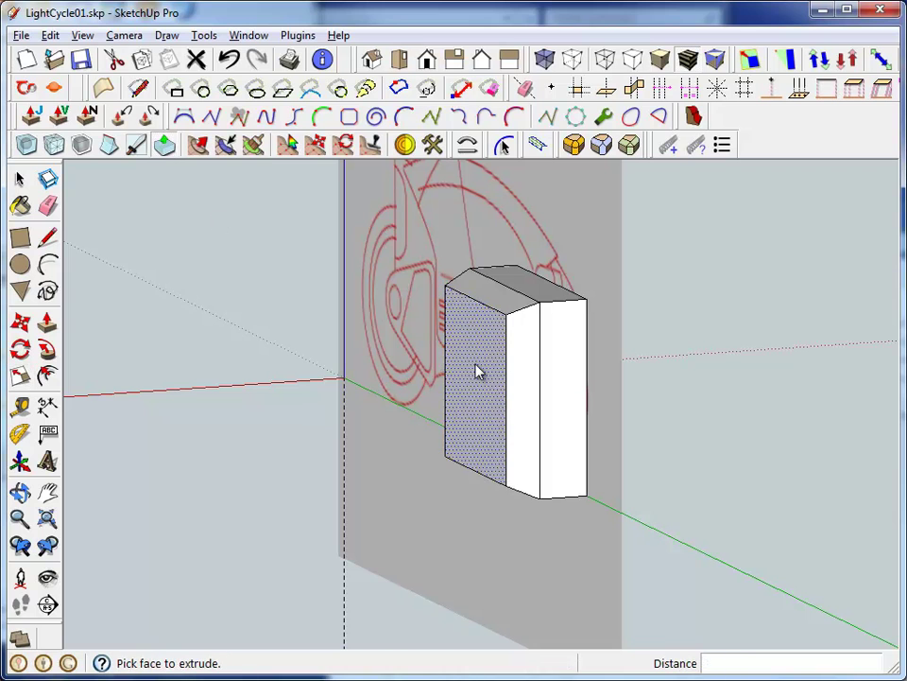
click(425, 402)
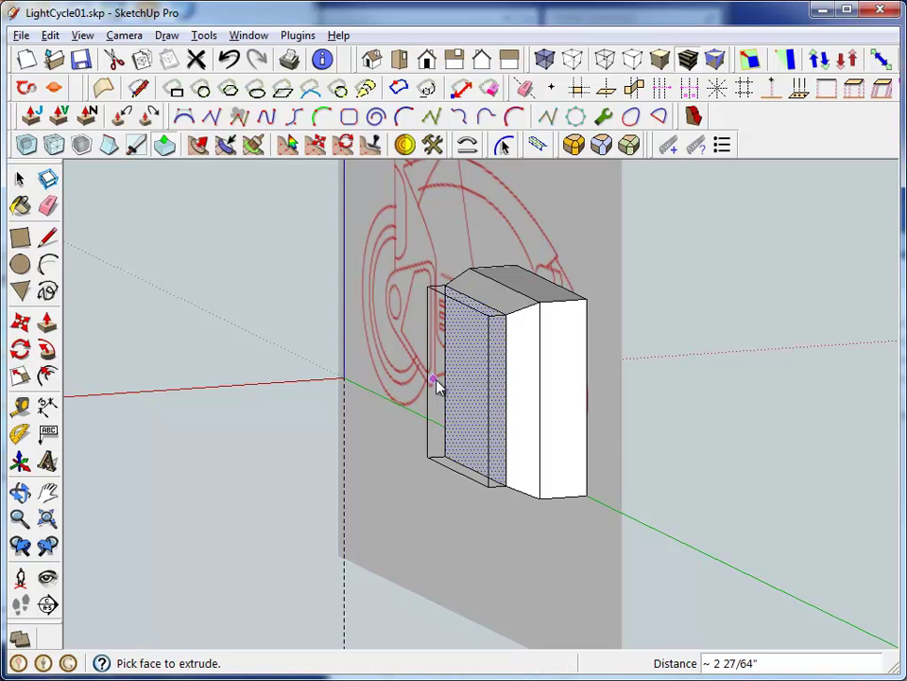
click(468, 383)
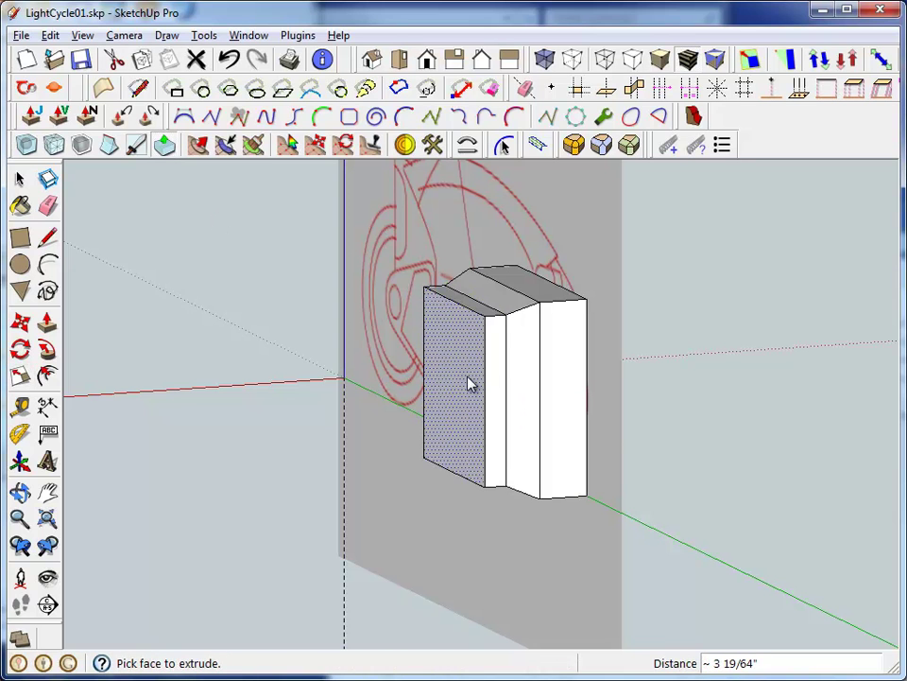
key(s)
drag(486, 308, 472, 337)
mouse_move(472, 337)
middle_down()
mouse_move(492, 304)
mouse_move(490, 287)
mouse_move(622, 334)
mouse_move(625, 379)
mouse_move(671, 378)
middle_up()
Select the red reference drawing and orbit to a straight-on view of the block.
key(s)
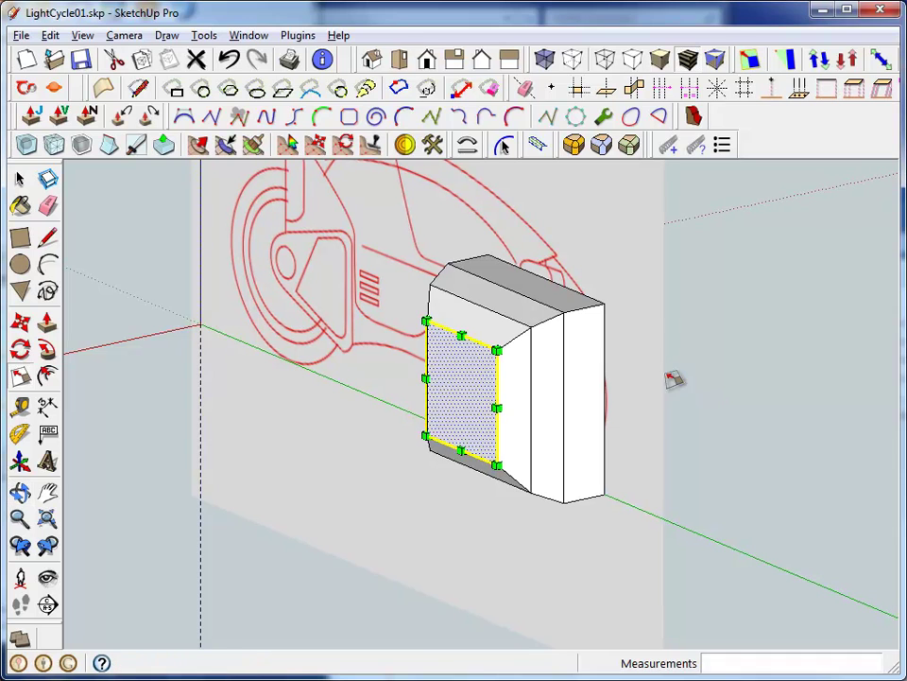
key(space)
click(526, 218)
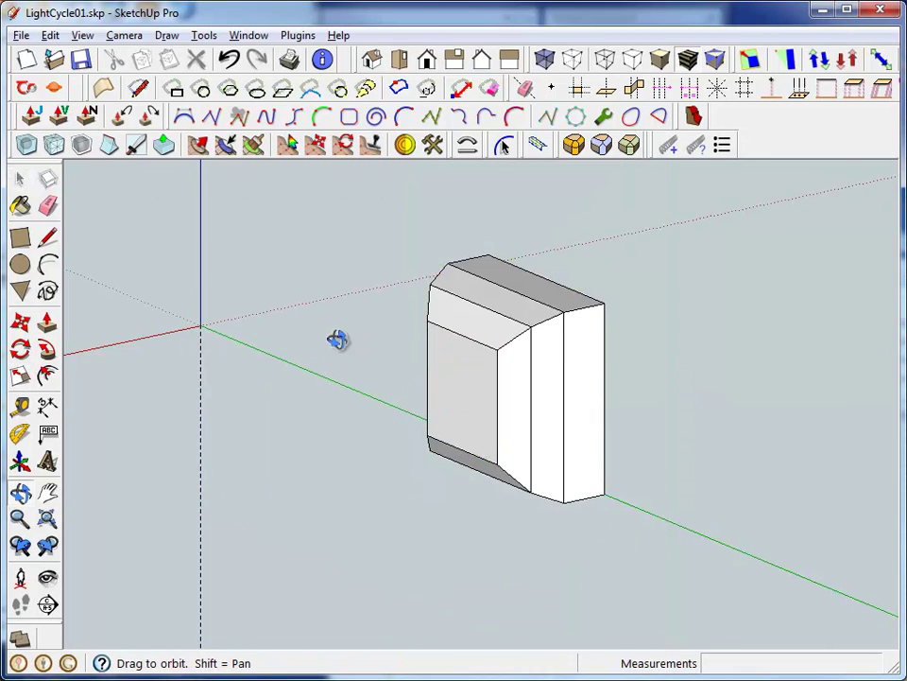
mouse_move(339, 339)
middle_down()
mouse_move(636, 287)
mouse_move(624, 310)
middle_up()
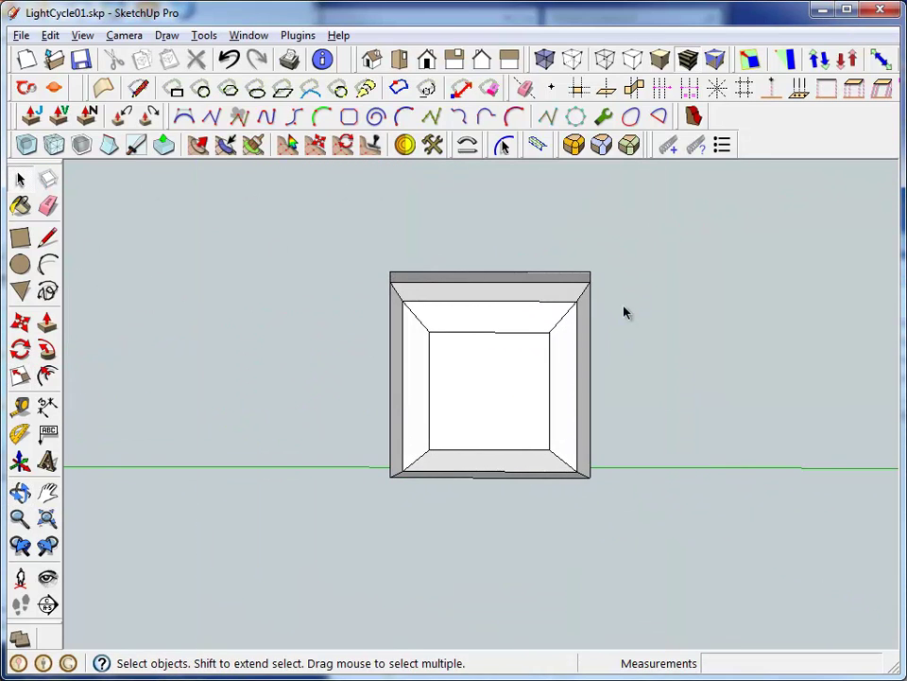
In Right view, knife-cut the block vertically and horizontally through its middle.
key(F6)
key(F4)
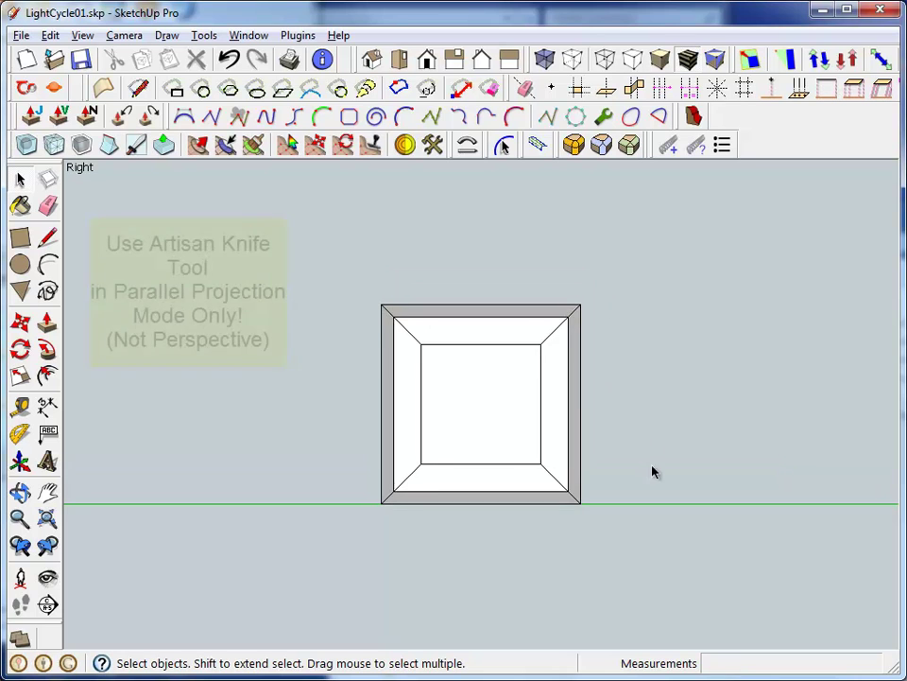
scroll(610, 378, up, 2)
scroll(375, 326, up, 1)
click(136, 144)
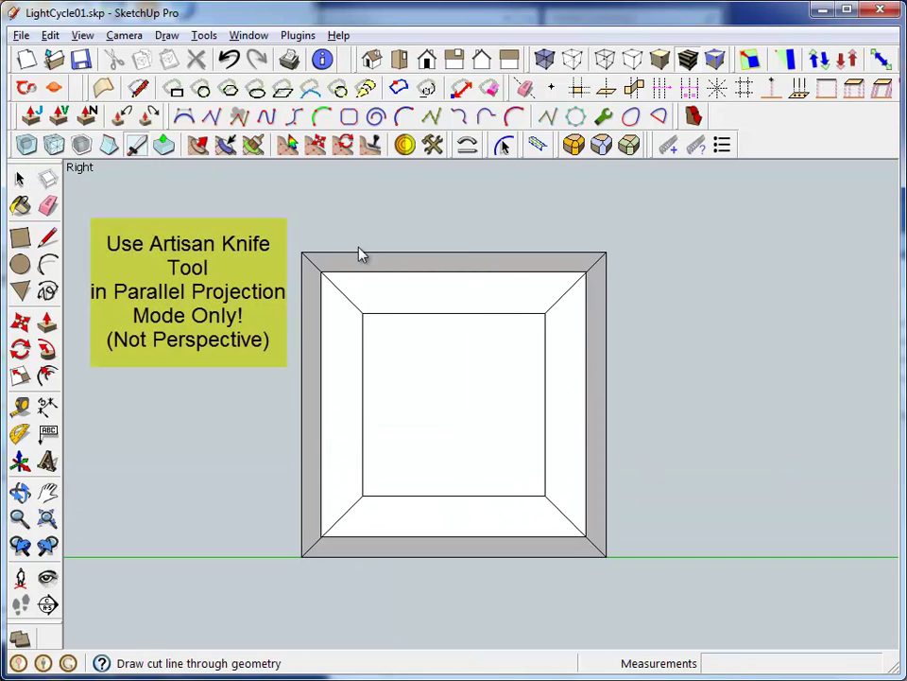
click(454, 605)
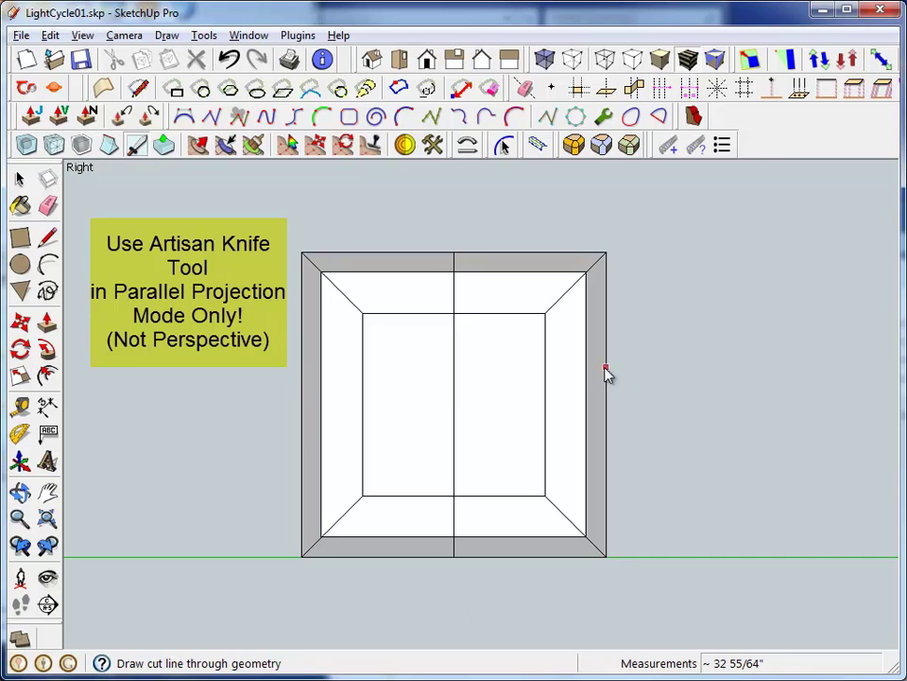
click(202, 404)
middle_drag(723, 411, 755, 461)
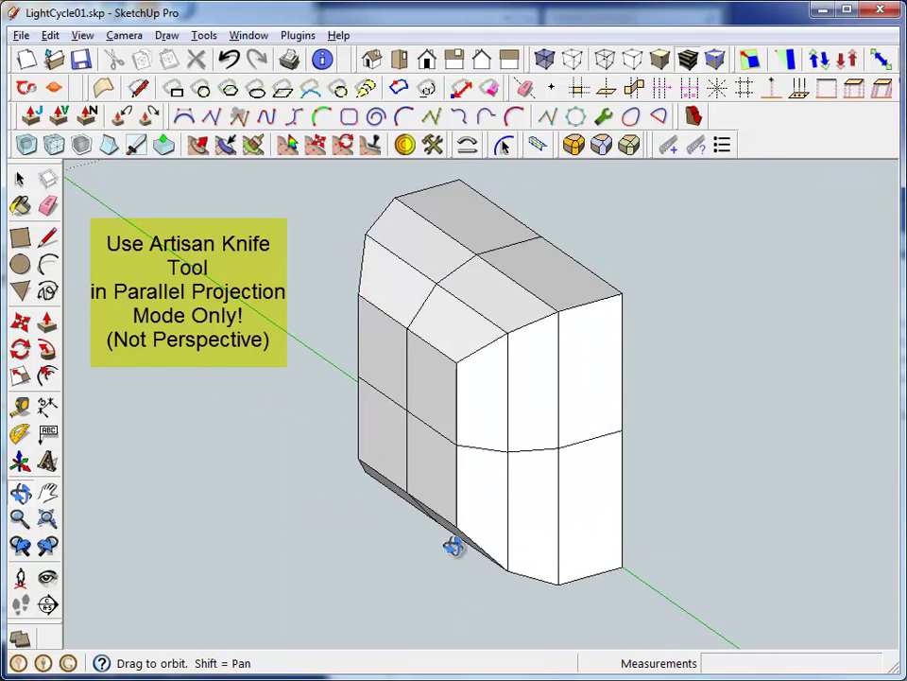
click(503, 200)
key(ctrl+z)
key(space)
Select the four bevel corner edges and turn on X-ray.
click(581, 276)
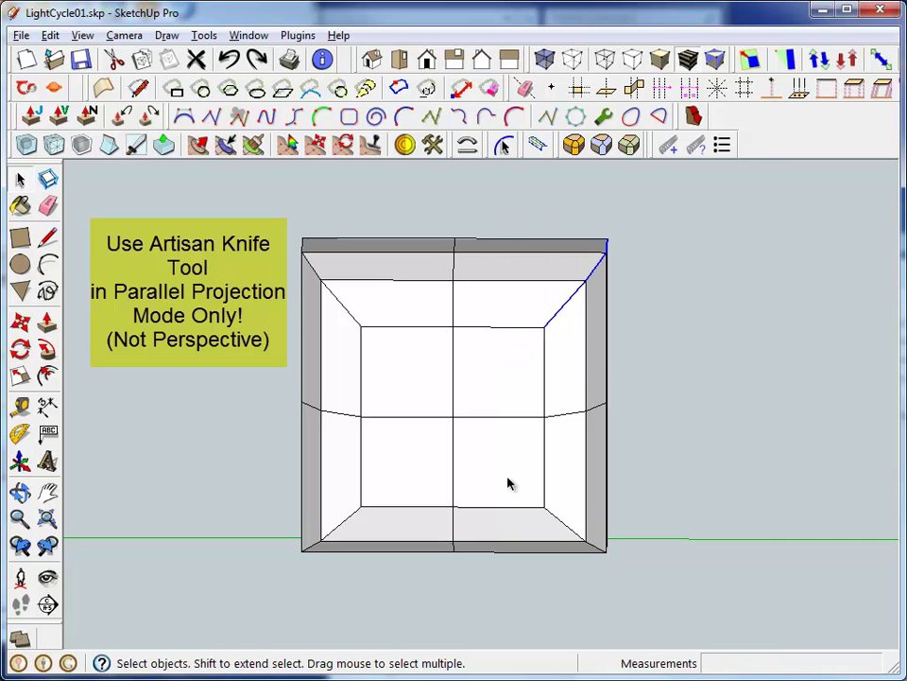
shift+drag(659, 603, 660, 603)
shift+drag(273, 473, 412, 604)
shift+drag(300, 225, 401, 355)
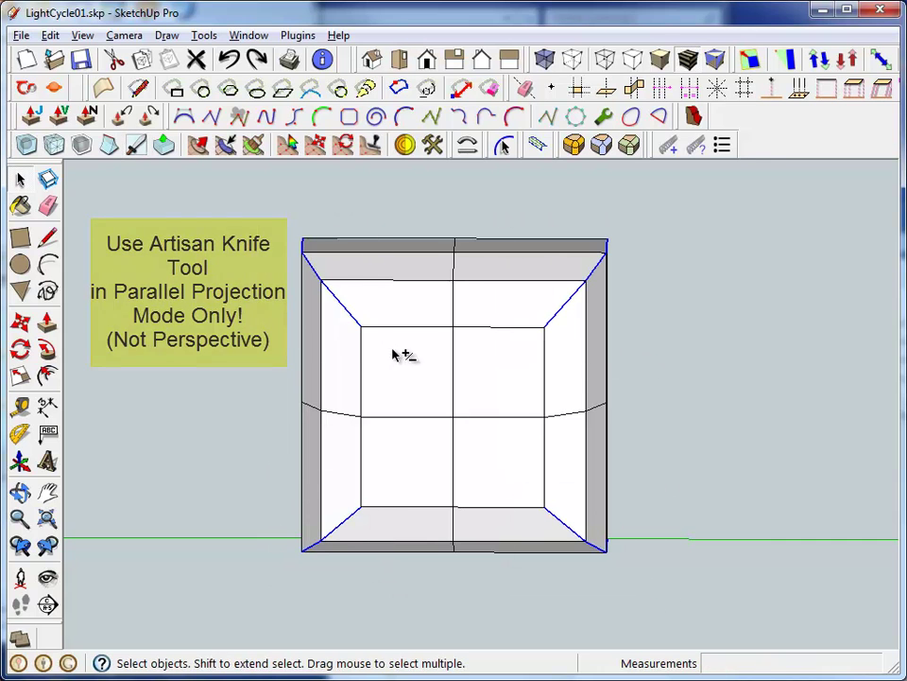
click(545, 59)
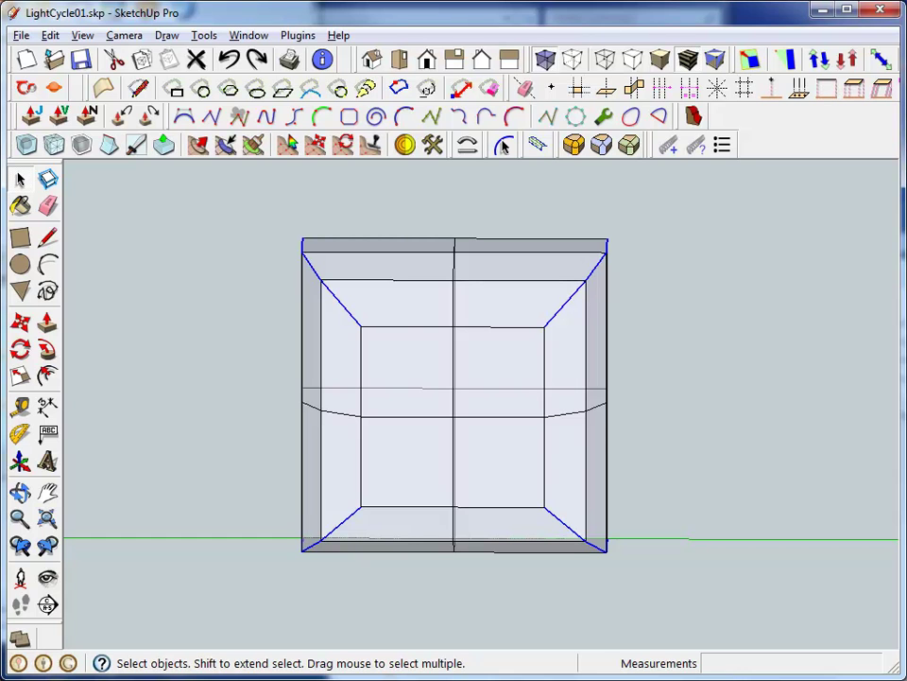
Scale the selected corner edges inward about the centre to 0.7, 0.7.
click(503, 144)
mouse_move(716, 366)
middle_down()
mouse_move(585, 340)
mouse_move(698, 321)
mouse_move(713, 360)
mouse_move(697, 366)
mouse_move(689, 329)
mouse_move(709, 313)
mouse_move(693, 323)
middle_up()
key(s)
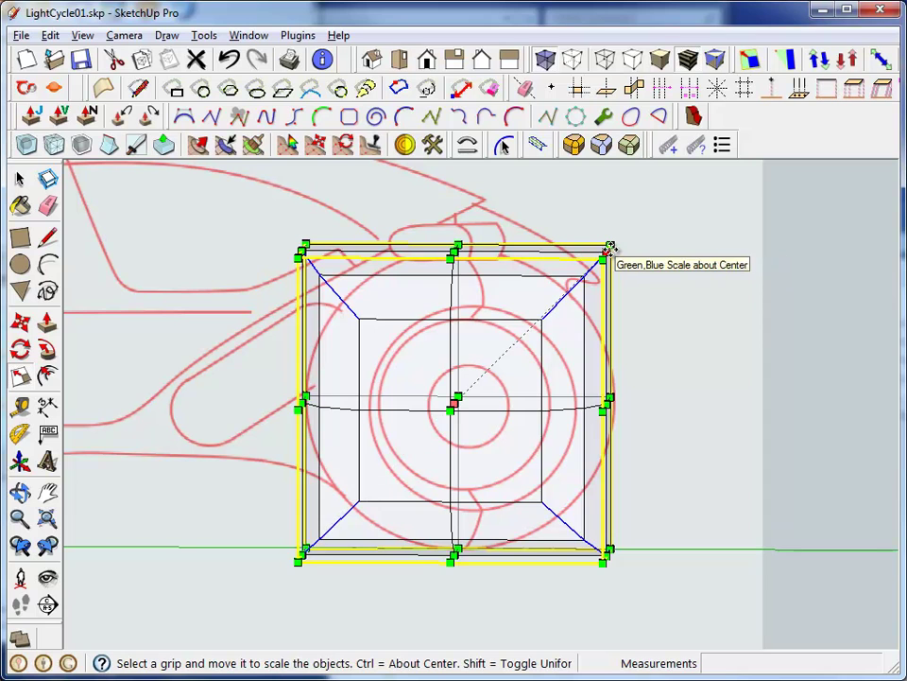
ctrl+drag(609, 248, 575, 299)
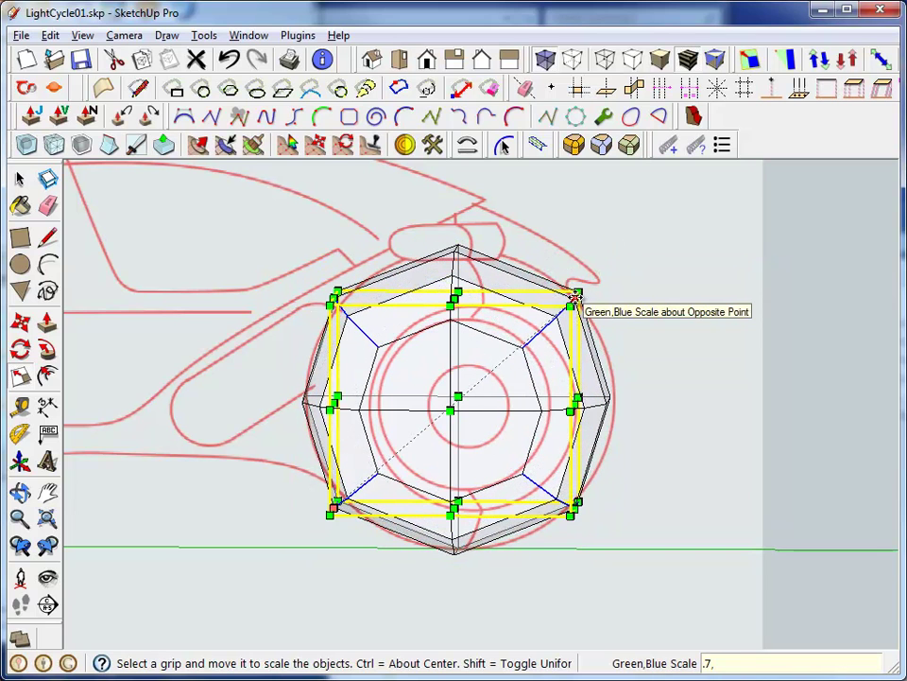
text(.7)
key(Return)
Orbit around the rounded hub and select one of its narrow side faces.
mouse_move(586, 263)
middle_down()
mouse_move(567, 365)
mouse_move(512, 466)
mouse_move(232, 498)
middle_up()
key(space)
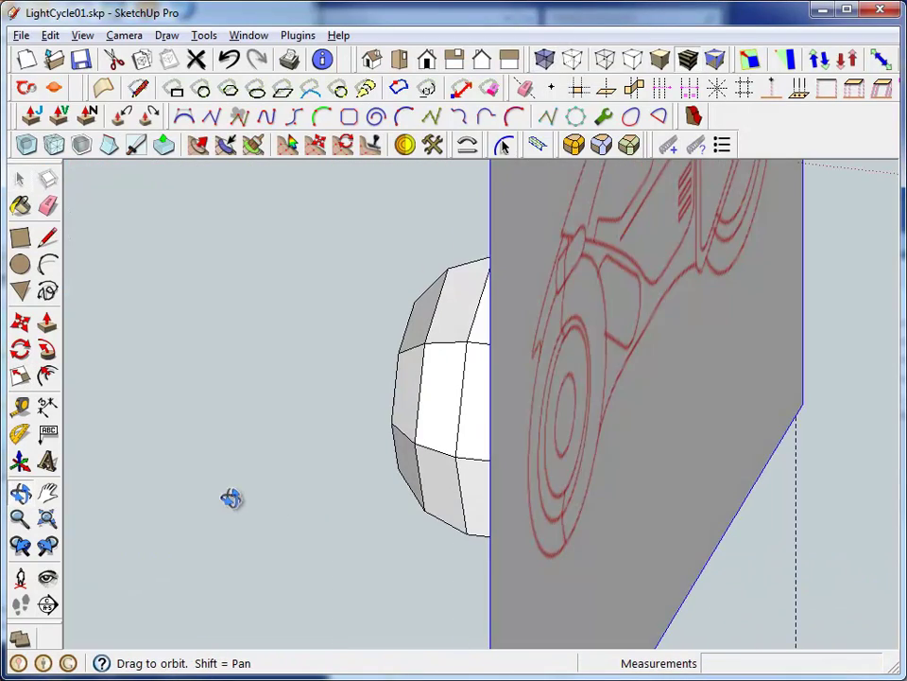
middle_drag(284, 473, 388, 428)
click(554, 401)
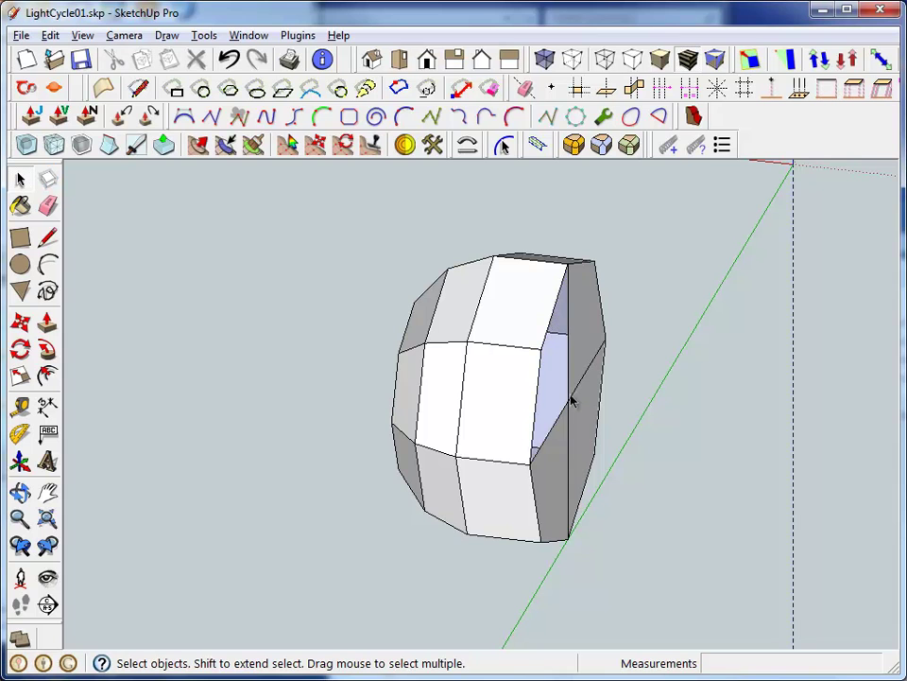
key(e)
mouse_move(573, 392)
middle_down()
mouse_move(684, 392)
mouse_move(645, 427)
mouse_move(561, 414)
middle_up()
scroll(542, 352, up, 2)
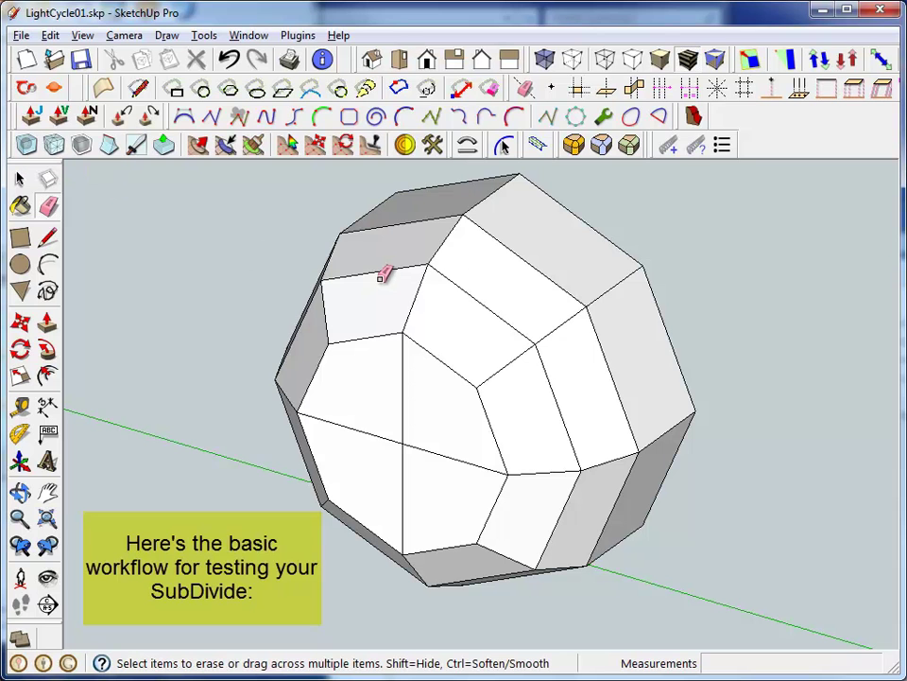
click(19, 178)
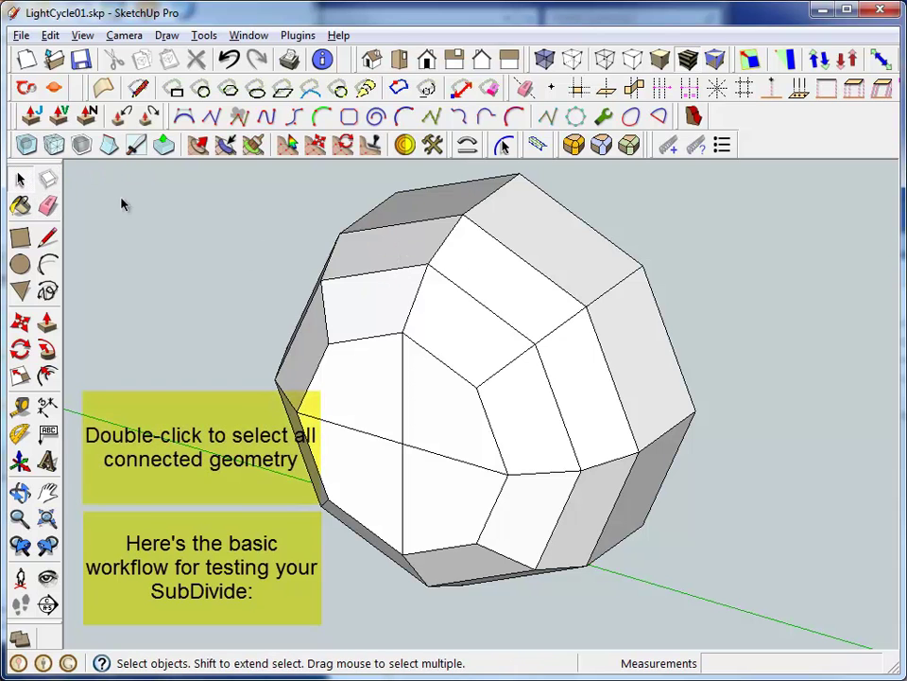
triple_click(375, 260)
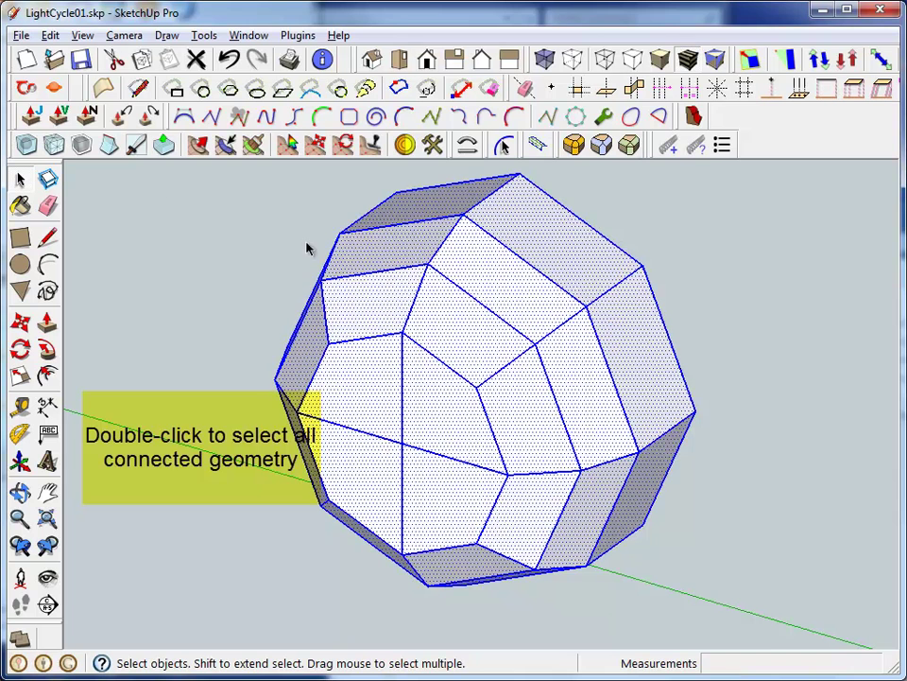
click(27, 147)
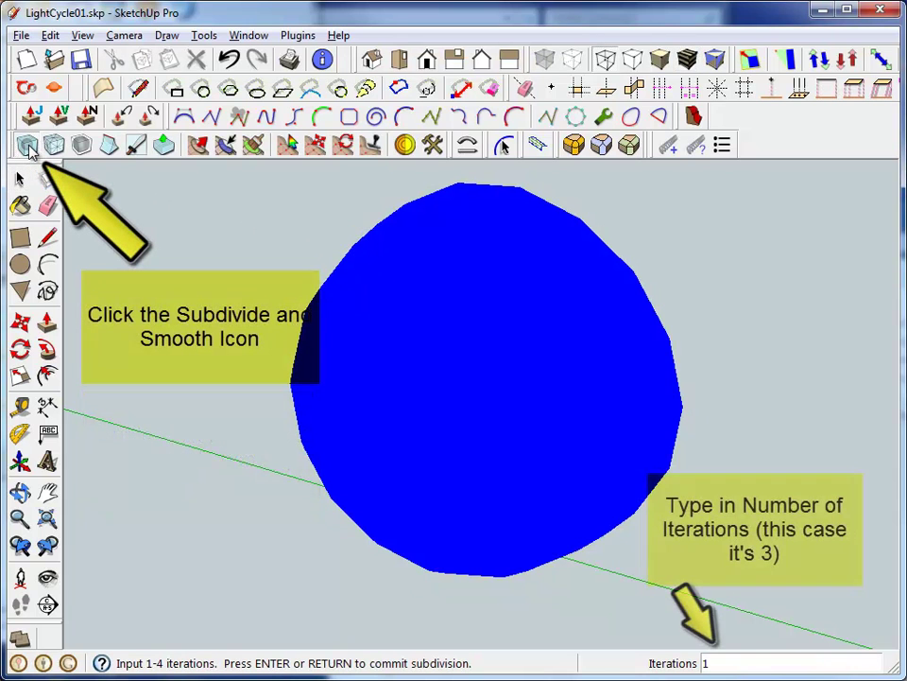
text(3)
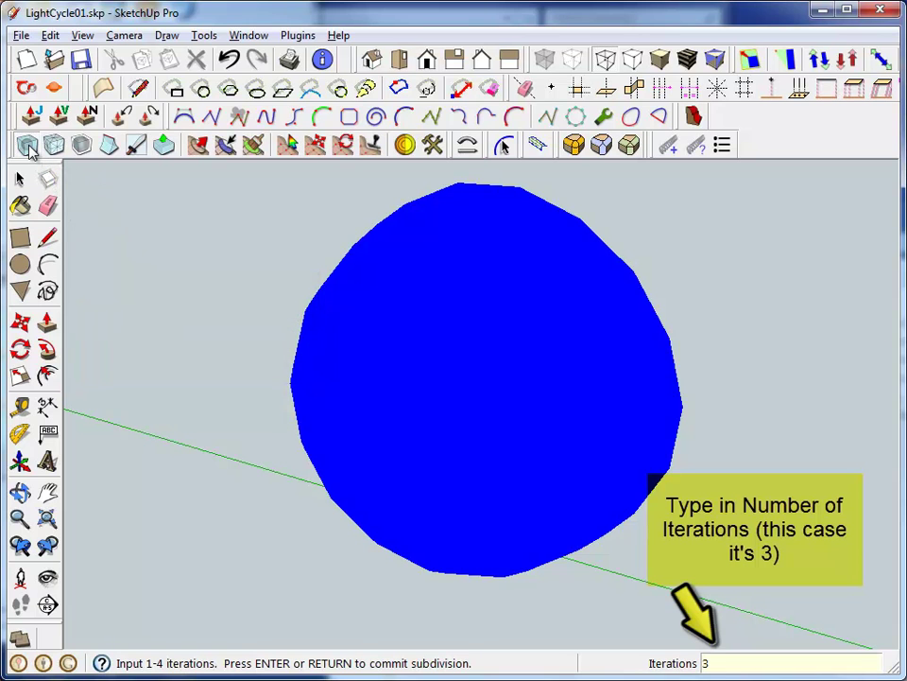
key(Return)
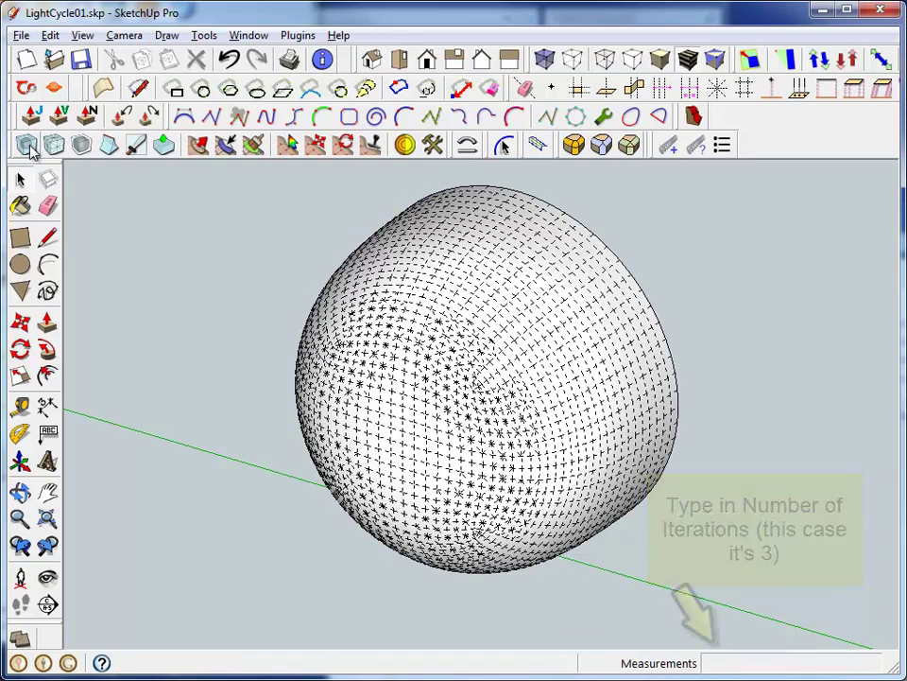
mouse_move(570, 387)
middle_down()
mouse_move(439, 356)
mouse_move(374, 314)
mouse_move(349, 320)
mouse_move(539, 367)
middle_up()
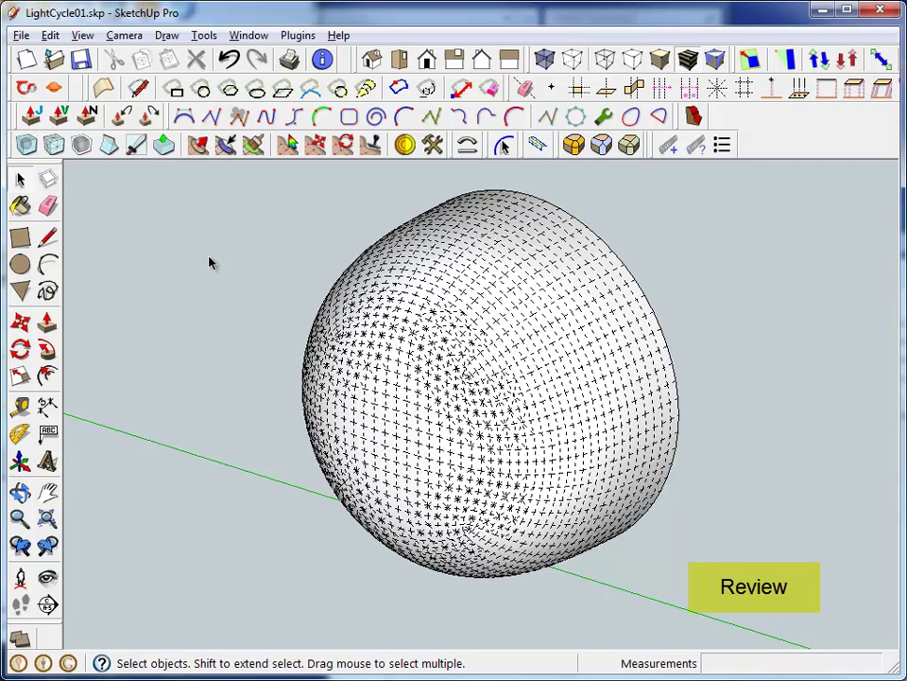
click(228, 59)
mouse_move(659, 342)
middle_down()
mouse_move(535, 374)
mouse_move(576, 387)
mouse_move(702, 350)
middle_up()
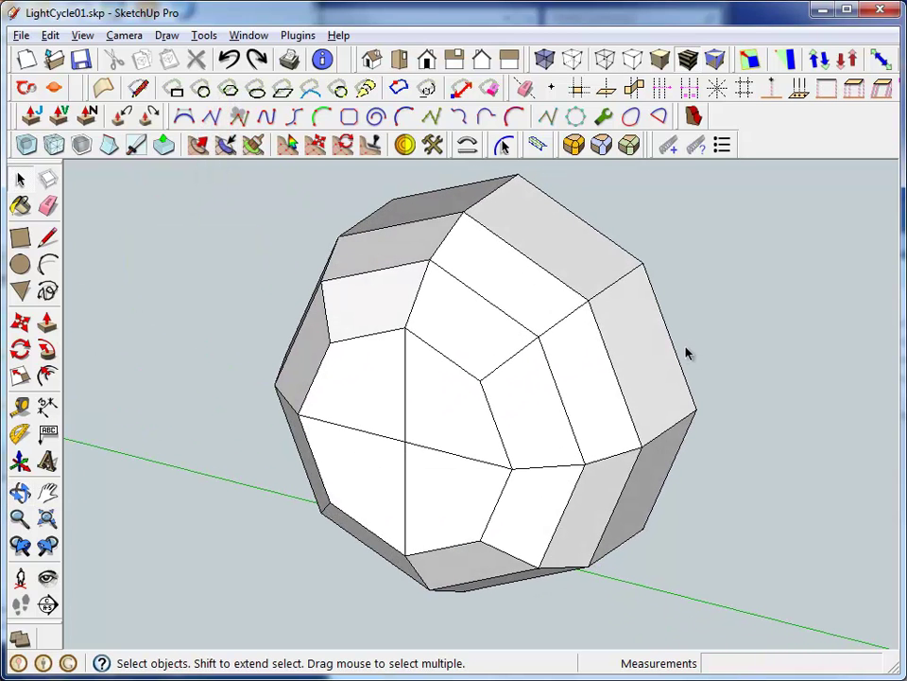
Select the four front faces and inset a Tools On Surface offset about 9/16" inside their border.
click(366, 380)
shift+click(439, 405)
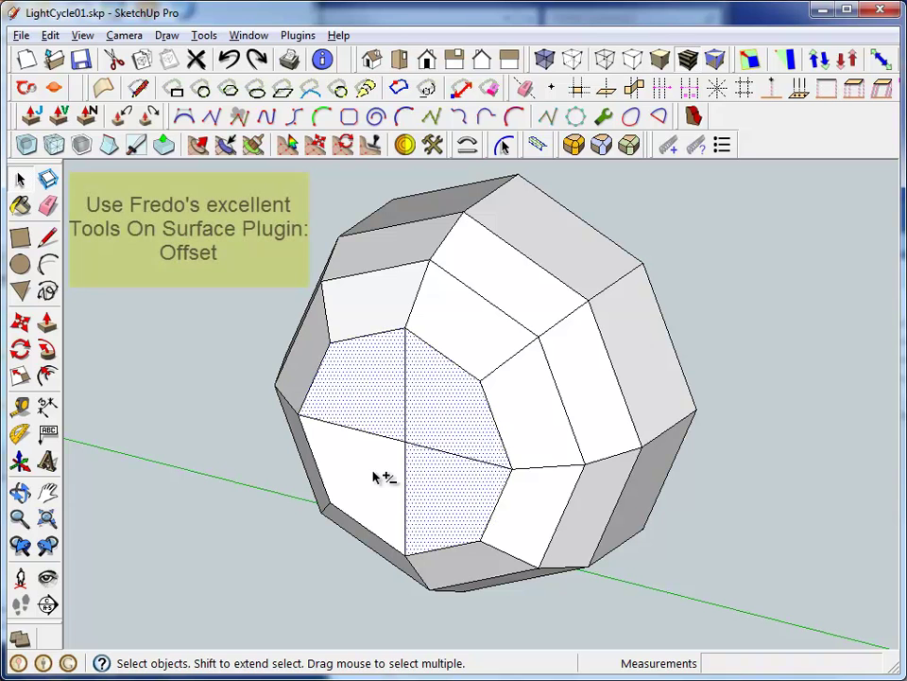
shift+click(379, 481)
shift+click(454, 496)
click(338, 89)
click(430, 380)
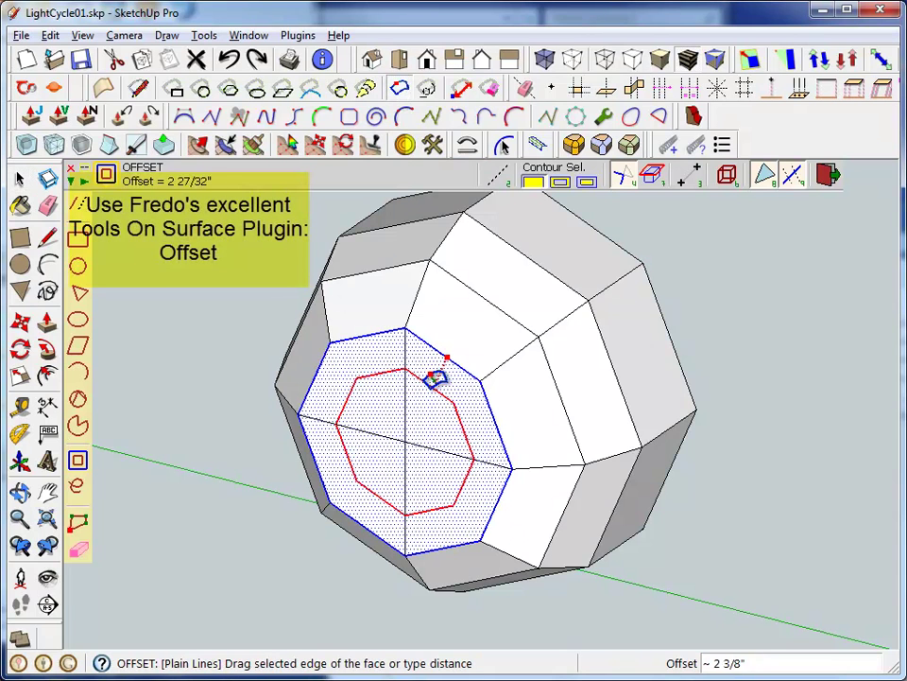
click(437, 363)
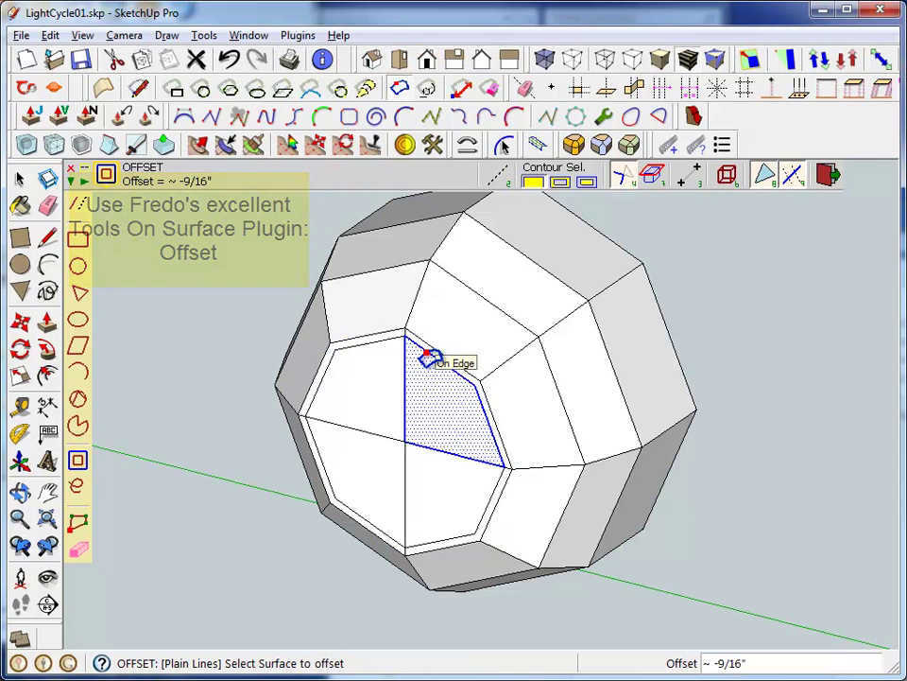
key(space)
middle_drag(573, 376, 74, 317)
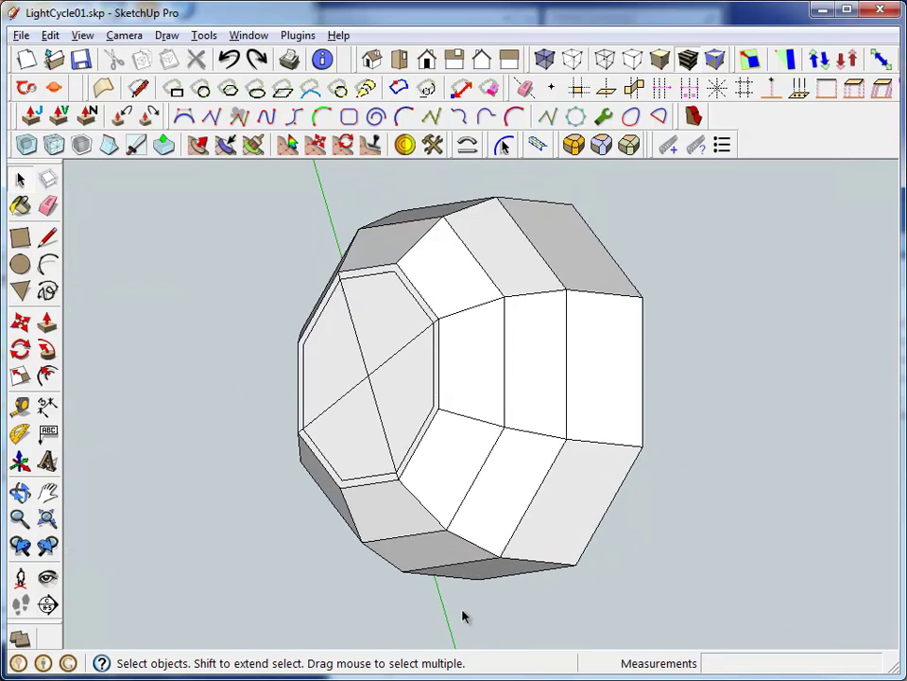
mouse_move(653, 335)
middle_down()
mouse_move(183, 271)
mouse_move(558, 194)
middle_up()
Select both halves of the inset octagon and run a Joint Push Pull inward on them.
click(369, 397)
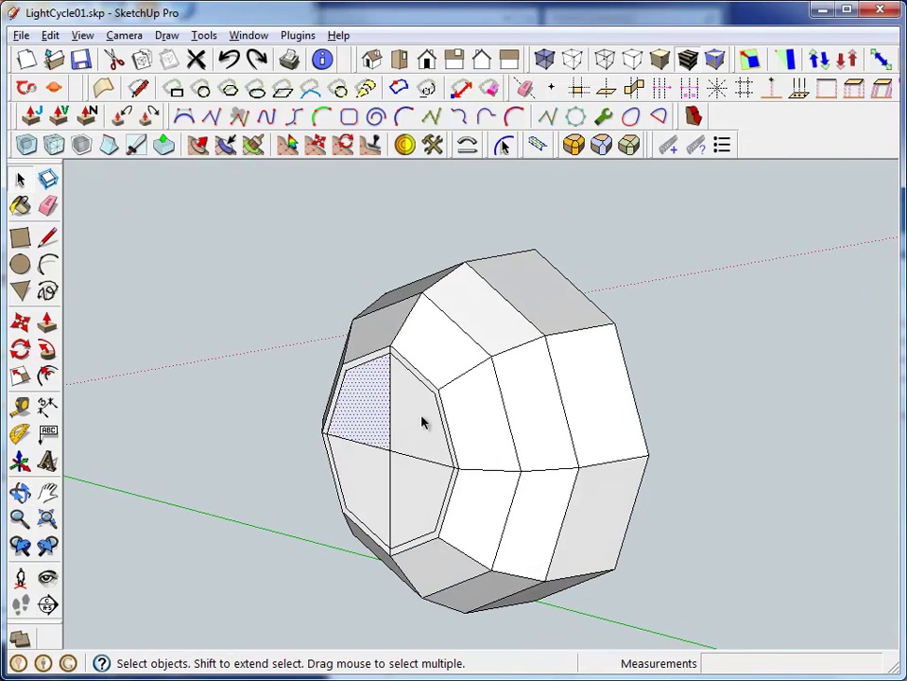
shift+click(397, 498)
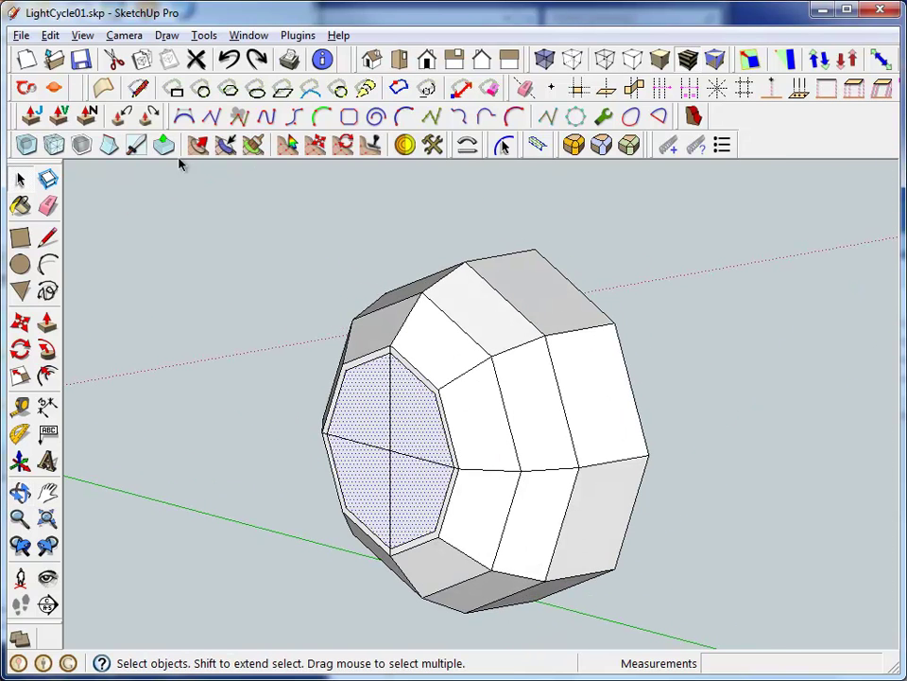
click(33, 115)
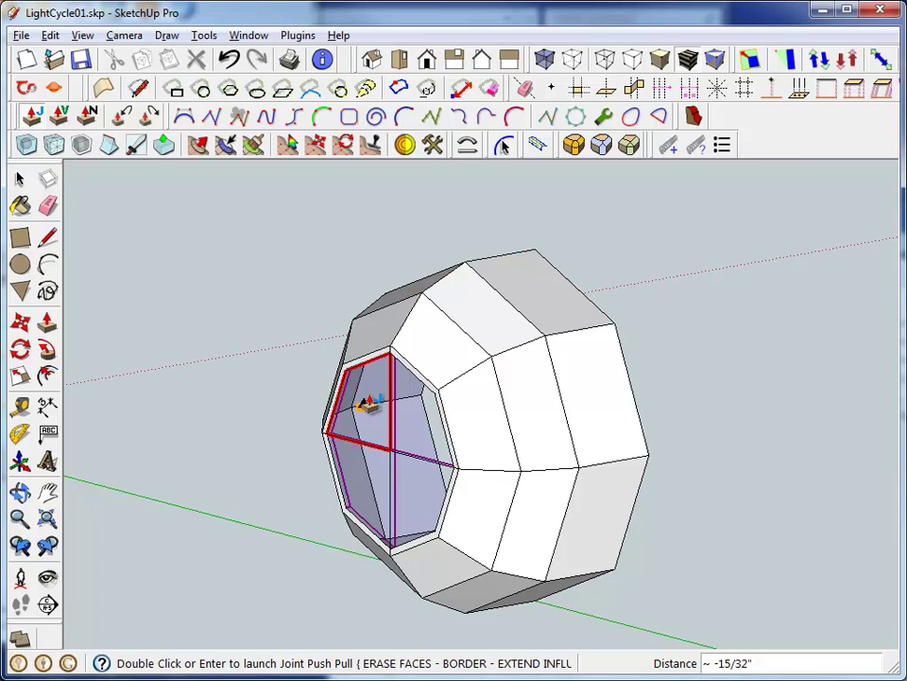
right_click(248, 346)
click(312, 355)
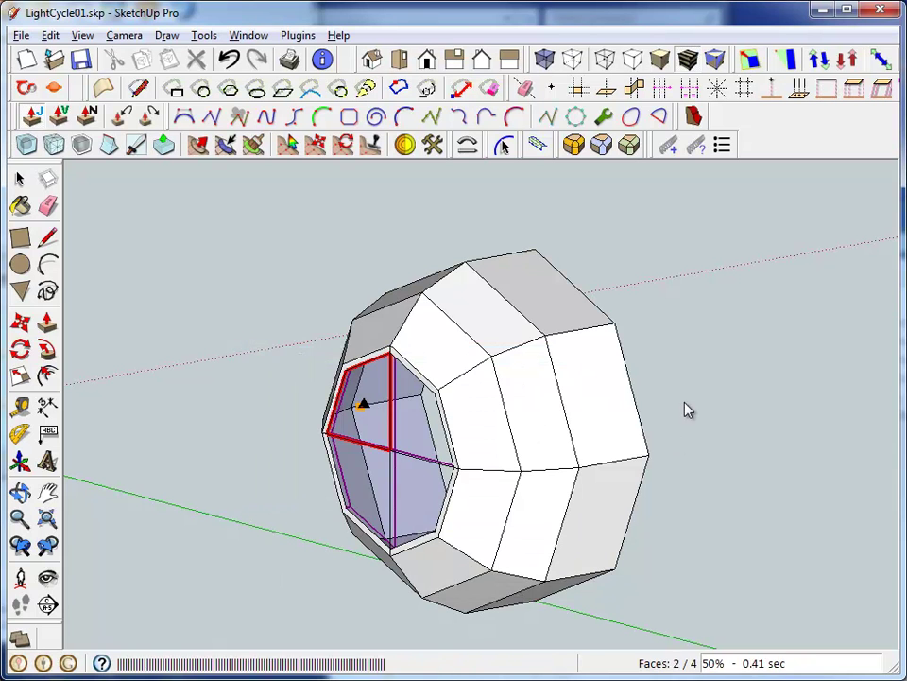
mouse_move(699, 404)
middle_down()
mouse_move(409, 399)
mouse_move(376, 414)
middle_up()
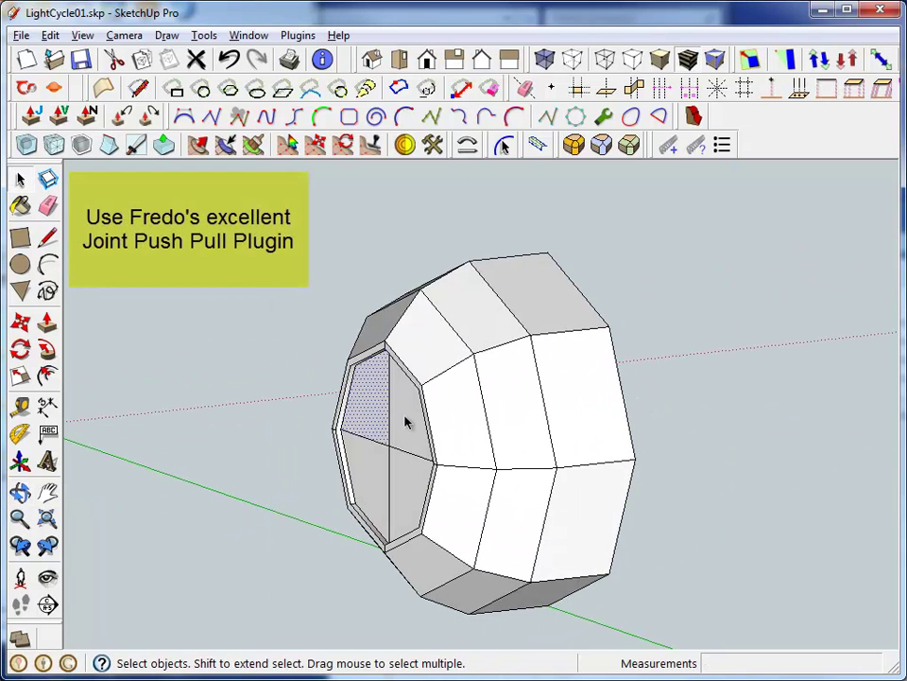
Joint Push Pull the inner octagon about 6 45/64" deeper into the hub.
drag(408, 418, 374, 479)
click(33, 115)
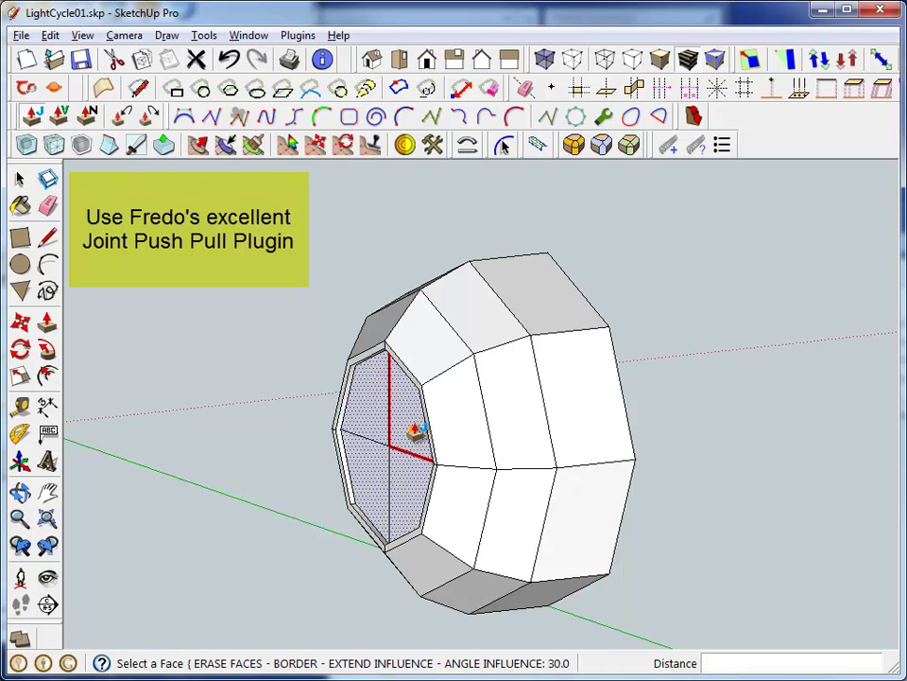
click(416, 431)
click(486, 427)
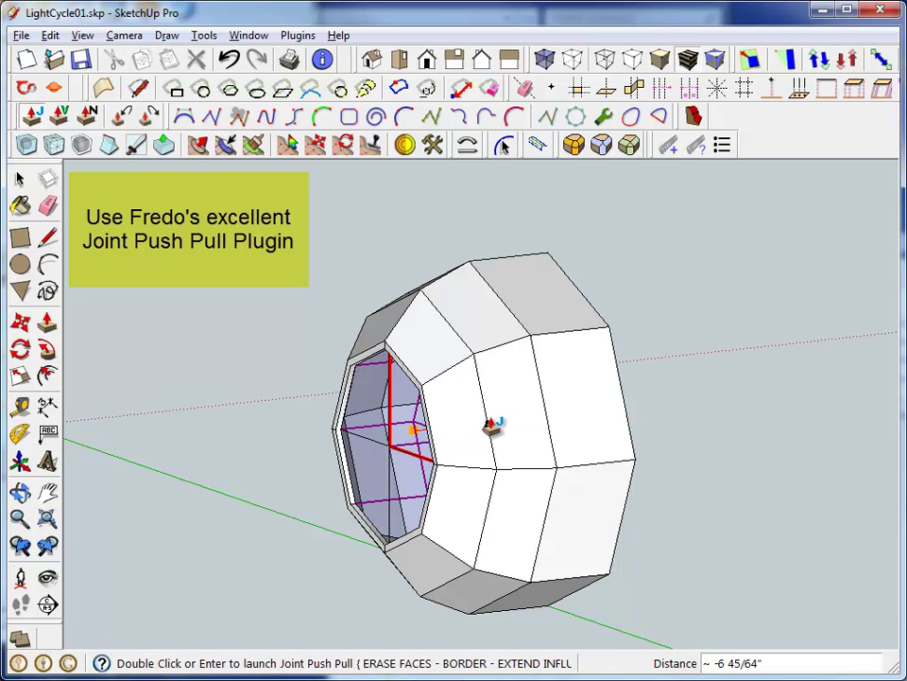
right_click(800, 373)
click(818, 377)
mouse_move(703, 409)
middle_down()
mouse_move(450, 373)
mouse_move(210, 429)
mouse_move(253, 448)
middle_up()
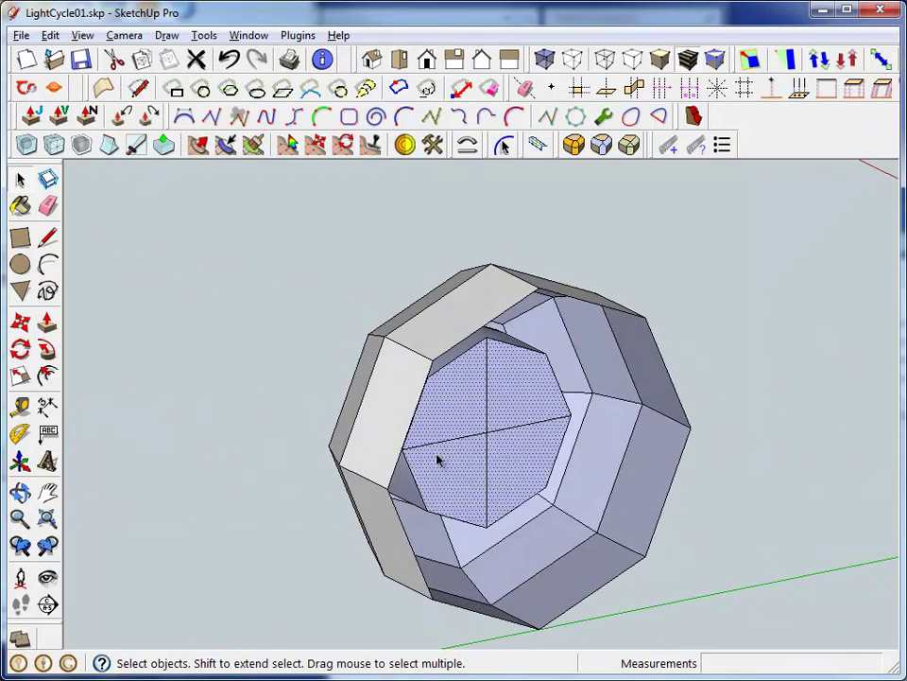
Add a shallow Joint Push Pull inside the recess to create a tight edge loop.
middle_drag(438, 459, 748, 421)
middle_drag(703, 488, 788, 519)
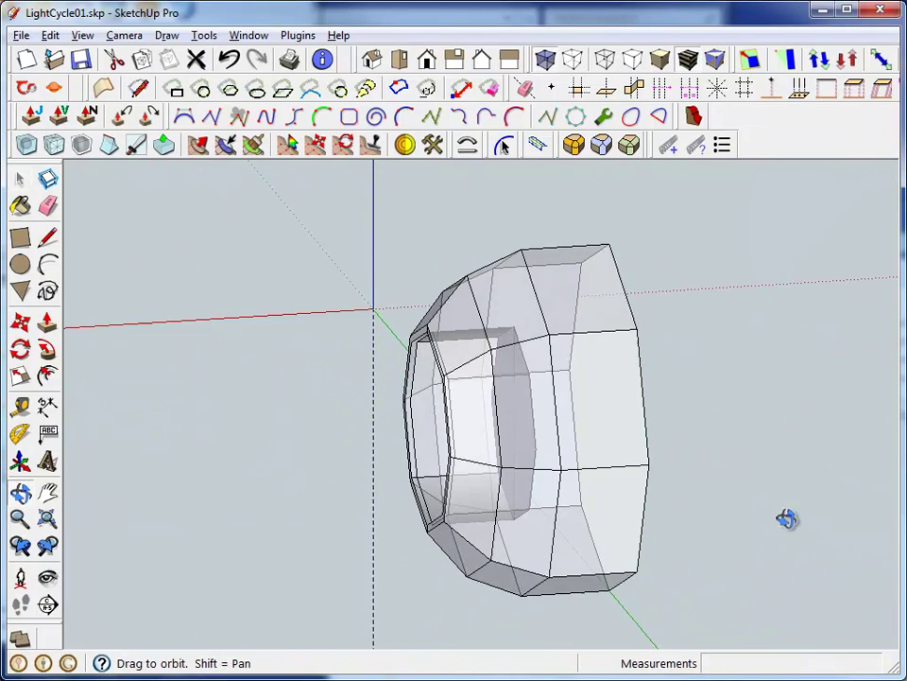
key(m)
mouse_move(734, 535)
middle_down()
mouse_move(362, 430)
mouse_move(294, 399)
middle_up()
mouse_move(232, 379)
middle_down()
mouse_move(283, 324)
mouse_move(587, 371)
mouse_move(259, 292)
middle_up()
click(106, 144)
mouse_move(547, 417)
mouse_down()
mouse_move(558, 416)
mouse_move(548, 416)
mouse_up()
scroll(553, 416, up, 2)
scroll(555, 416, up, 1)
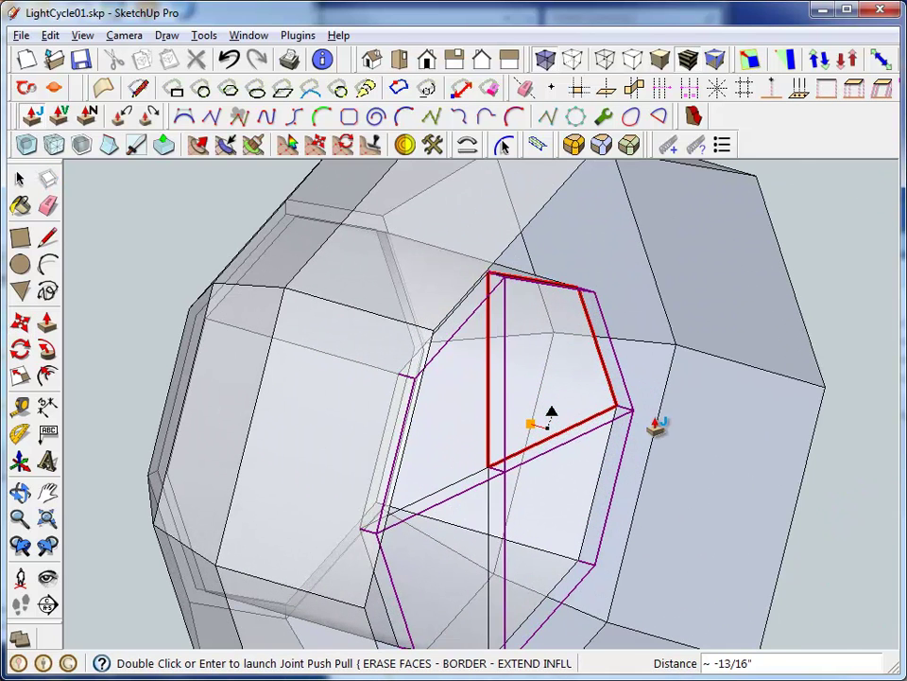
double_click(587, 399)
mouse_move(480, 466)
middle_down()
mouse_move(175, 395)
mouse_move(557, 406)
mouse_move(420, 406)
middle_up()
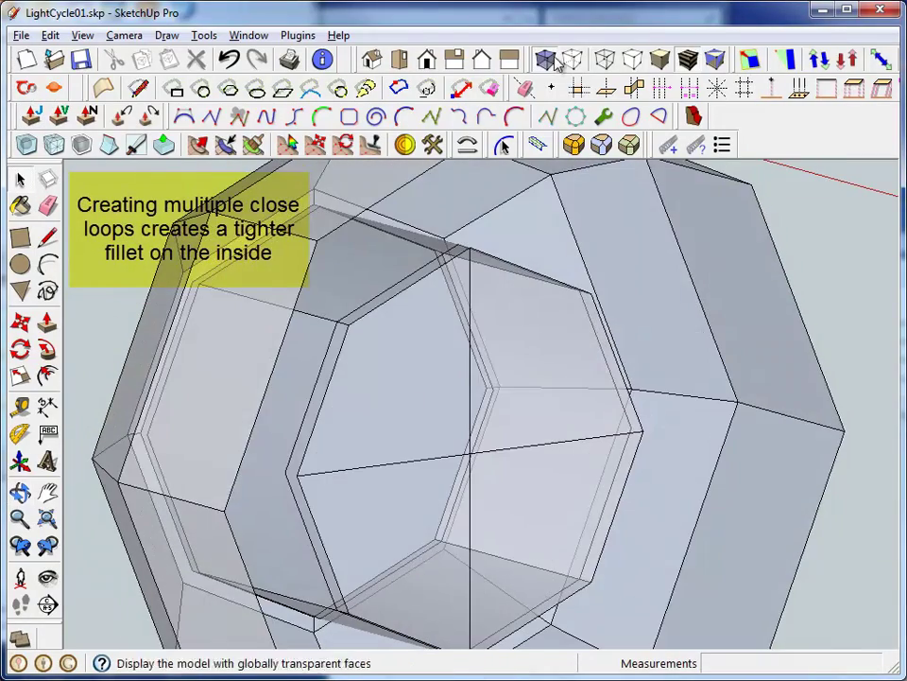
Turn X-ray off and offset a new loop just inside the inner octagon.
click(556, 62)
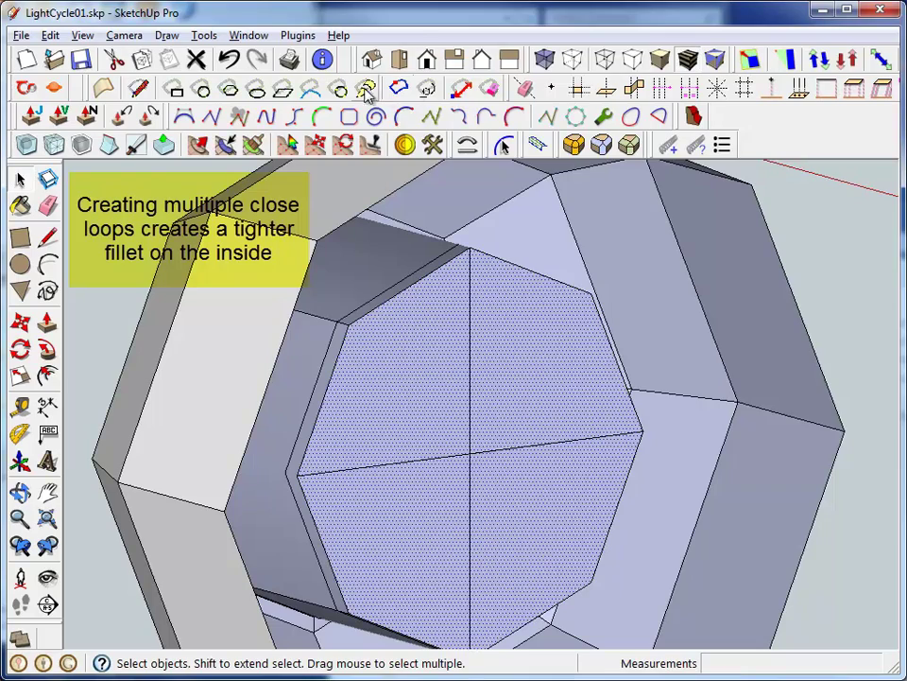
click(367, 92)
drag(530, 320, 520, 285)
mouse_move(521, 285)
middle_down()
mouse_move(296, 434)
mouse_move(219, 397)
mouse_move(338, 255)
mouse_move(281, 427)
mouse_move(427, 643)
mouse_move(554, 342)
middle_up()
triple_click(425, 266)
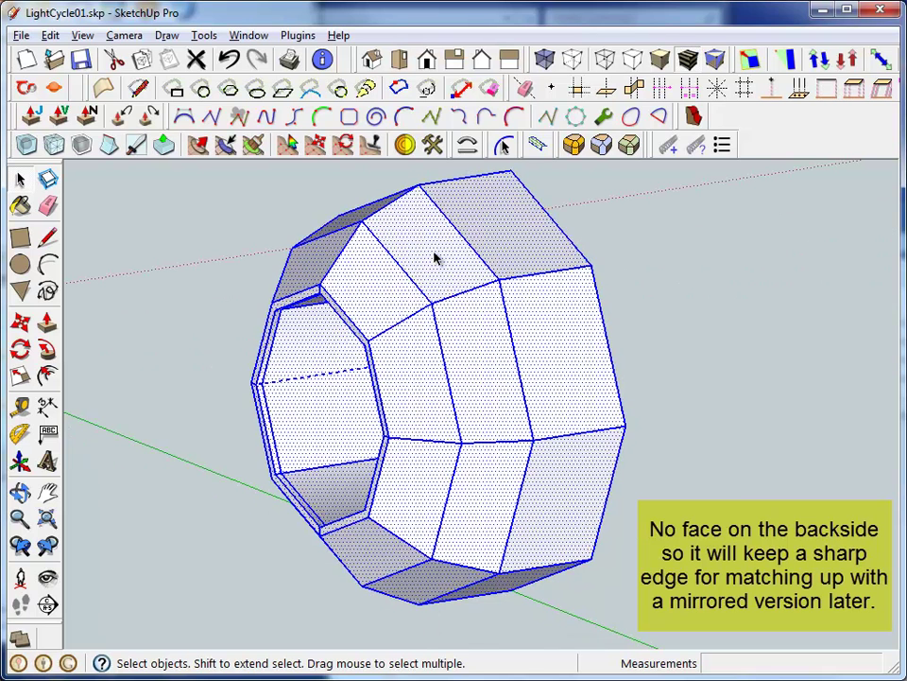
click(25, 148)
text(3)
key(Return)
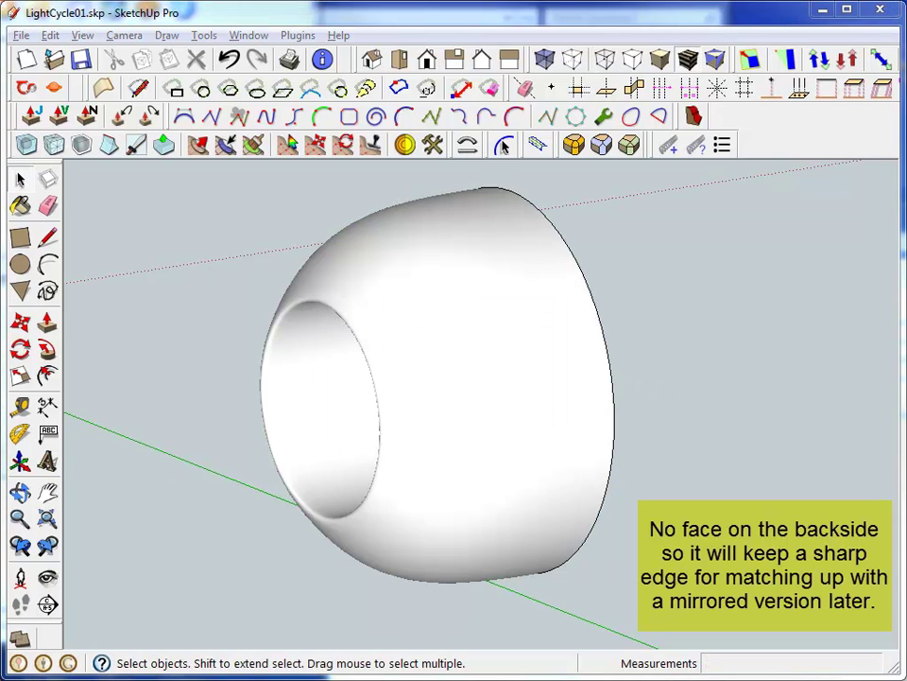
mouse_move(526, 328)
middle_down()
mouse_move(594, 300)
mouse_move(652, 413)
mouse_move(618, 368)
middle_up()
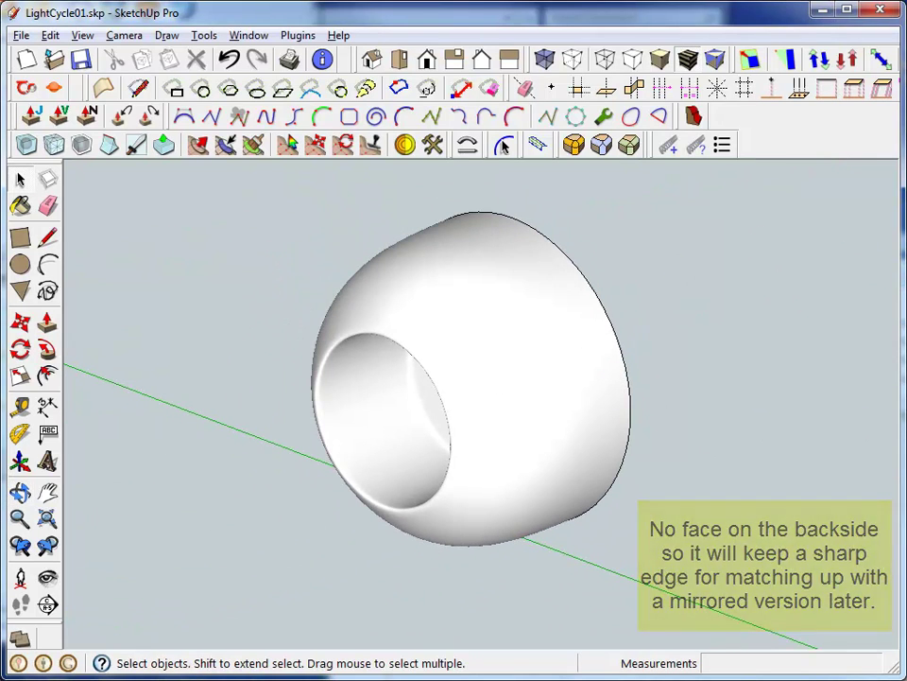
mouse_move(378, 454)
middle_down()
mouse_move(354, 463)
mouse_move(638, 450)
mouse_move(269, 423)
mouse_move(430, 497)
mouse_move(501, 358)
middle_up()
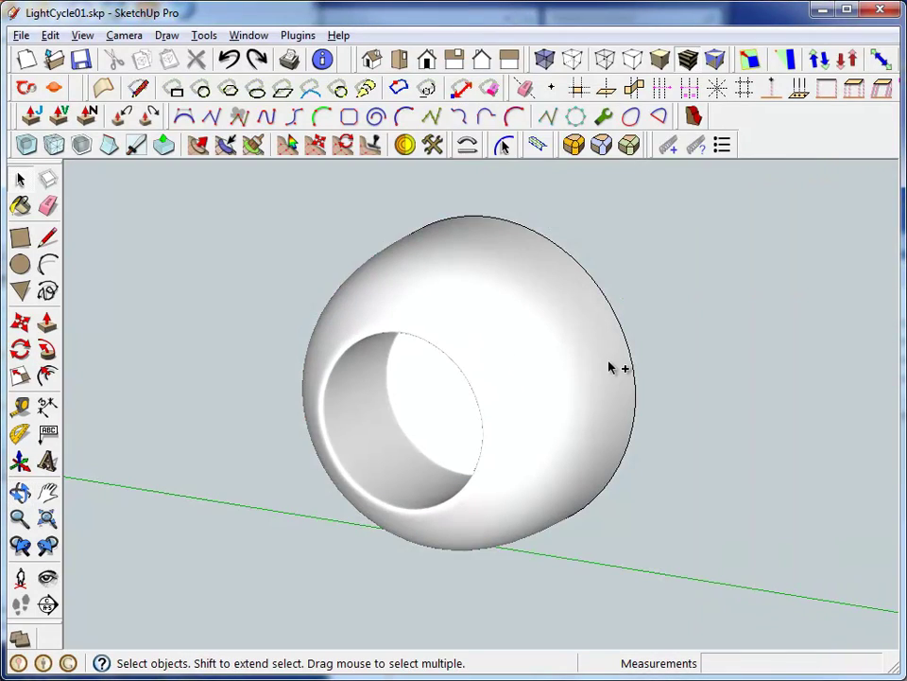
key(ctrl+z)
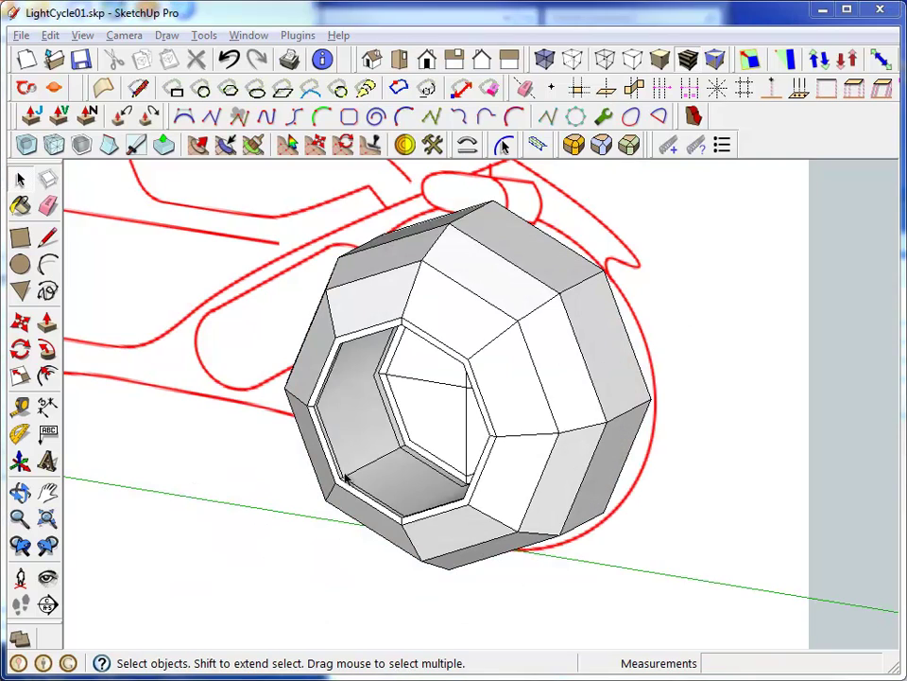
Select the whole faceted wheel and make it a component named 'front wheel'.
mouse_move(373, 329)
middle_down()
mouse_move(668, 350)
mouse_move(552, 412)
middle_up()
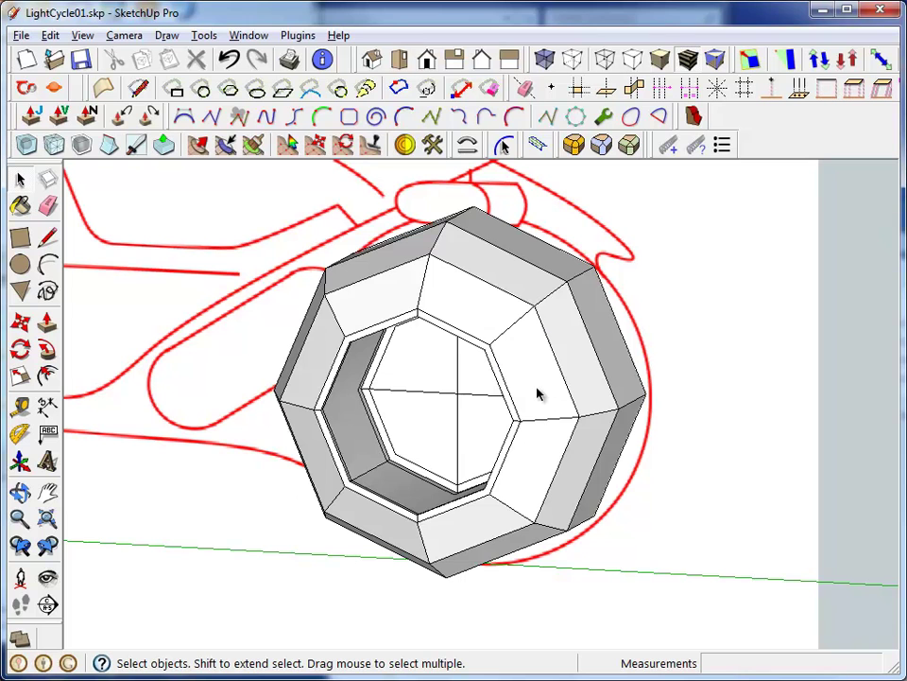
triple_click(537, 394)
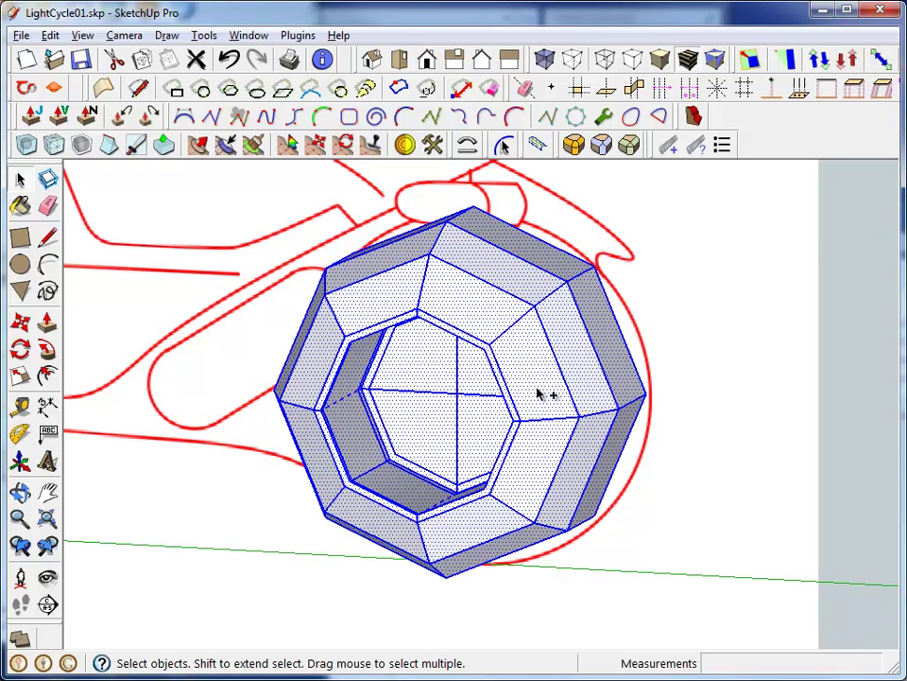
middle_drag(536, 395, 514, 382)
key(g)
text(front wheel)
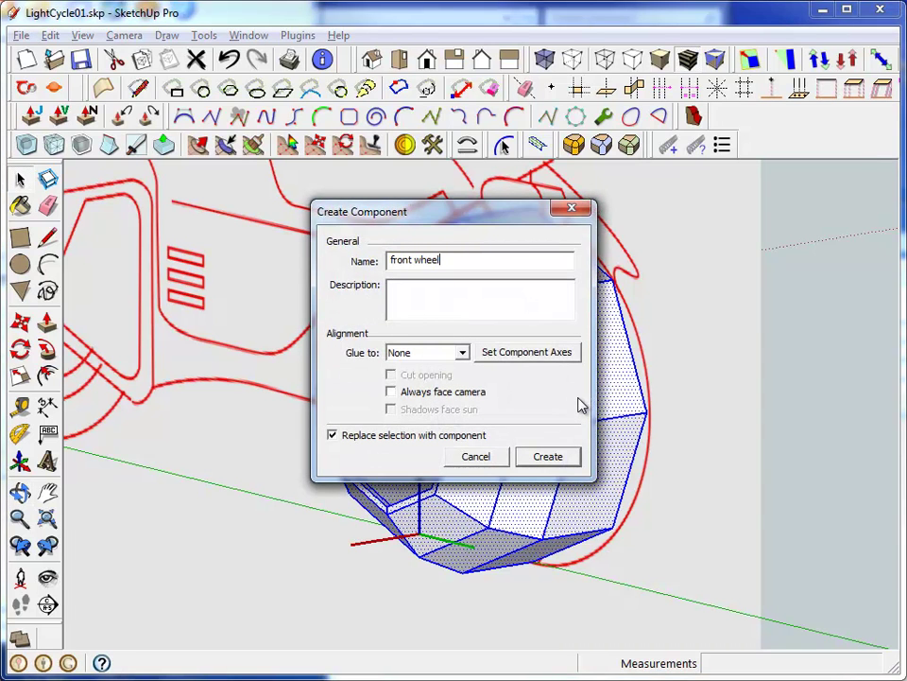
key(Return)
mouse_move(583, 441)
middle_down()
mouse_move(592, 439)
mouse_move(425, 461)
middle_up()
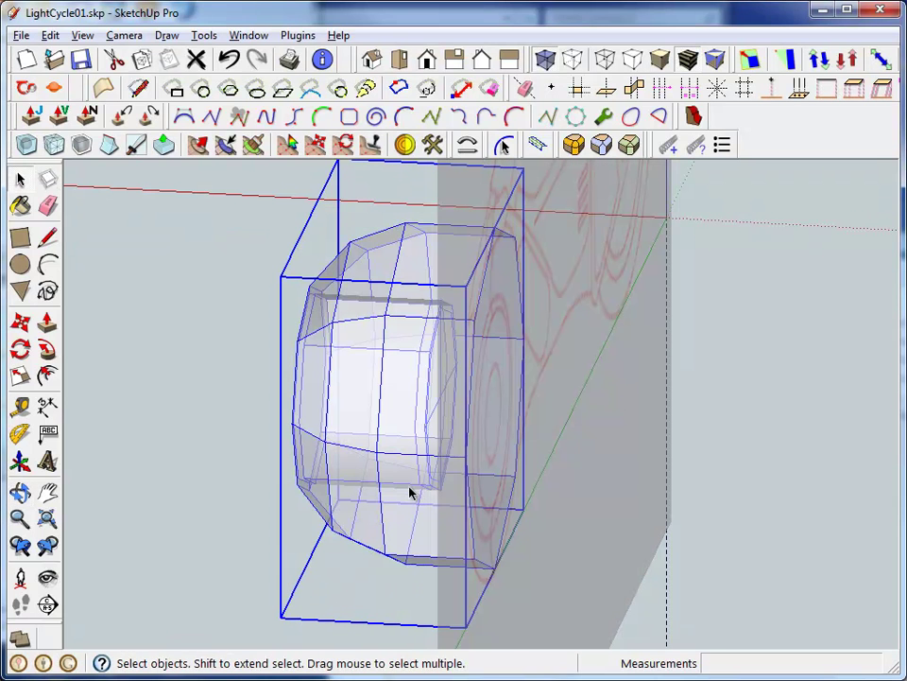
Copy the half-wheel and place the copy off to the right.
key(m)
key(ctrl)
click(167, 436)
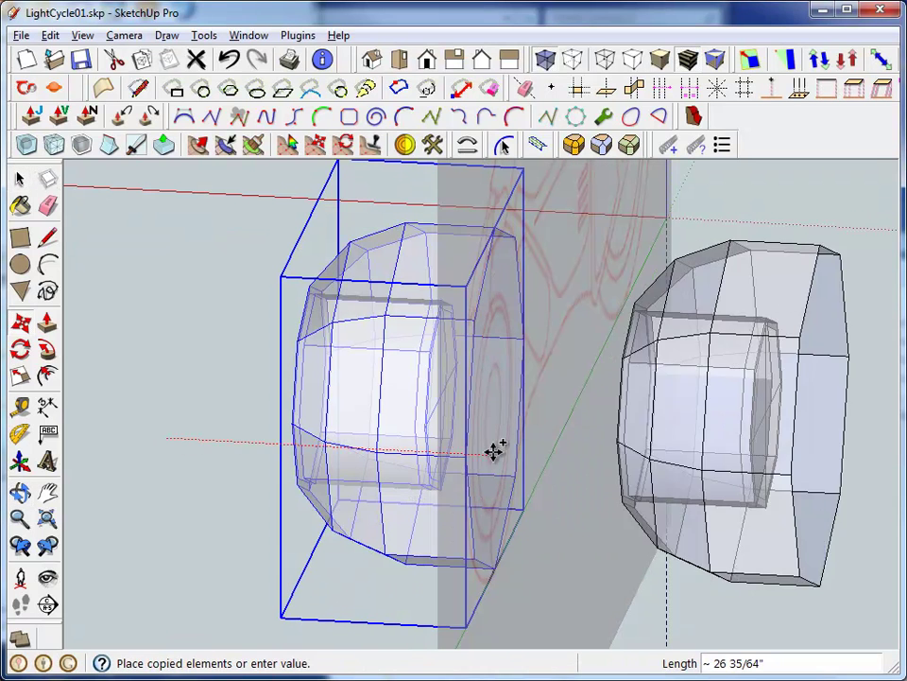
click(522, 450)
Flip the copy and move it back-to-back against the original half.
right_click(750, 416)
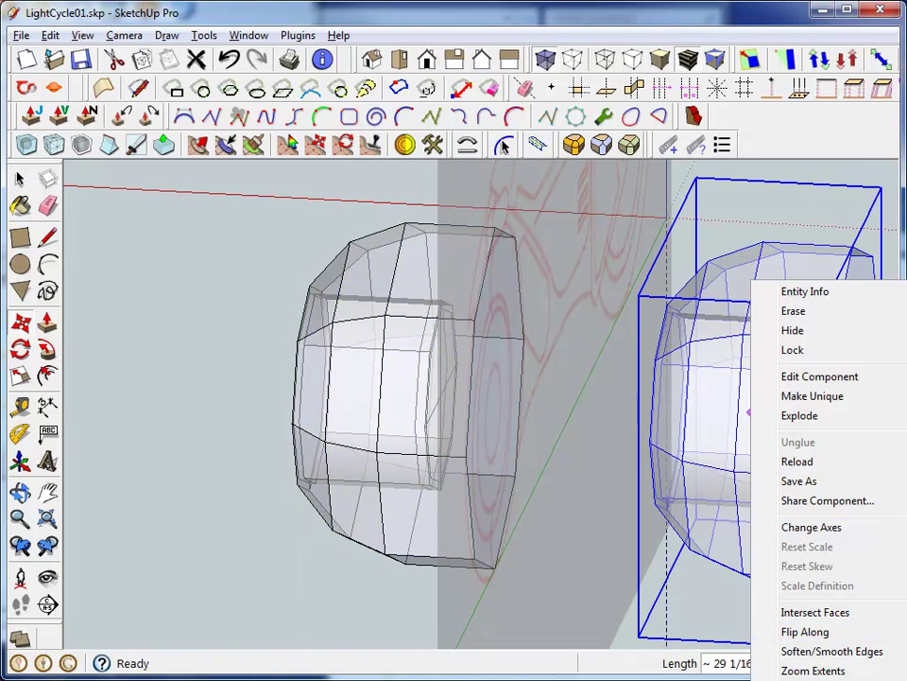
click(681, 632)
click(640, 468)
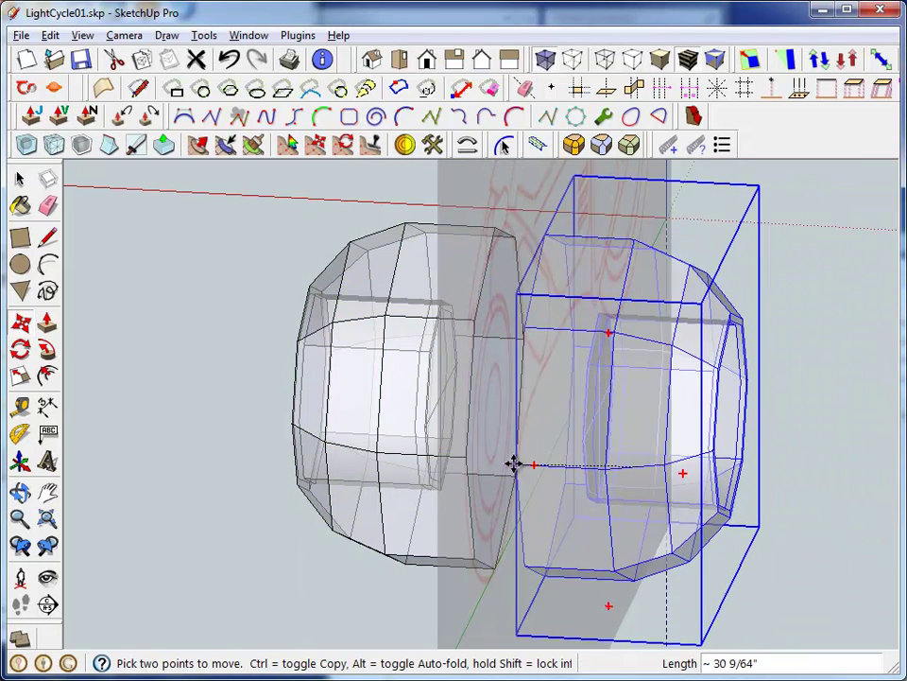
mouse_move(468, 453)
middle_down()
mouse_move(492, 369)
mouse_move(254, 420)
mouse_move(780, 440)
mouse_move(705, 367)
mouse_move(424, 430)
middle_up()
Turn off X-ray and scale one half along its width to 0.79.
click(425, 429)
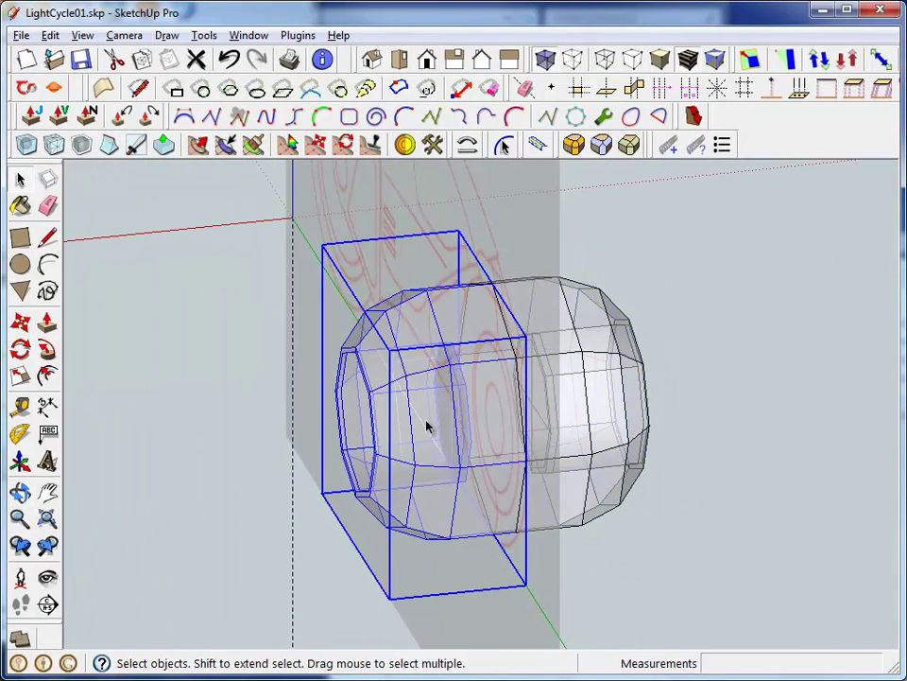
click(546, 59)
key(s)
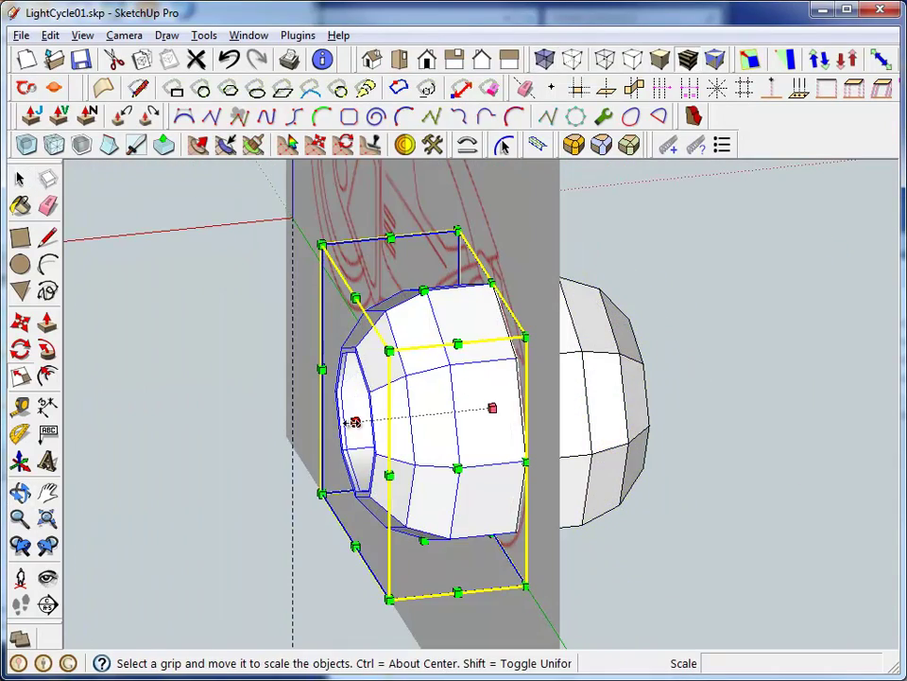
drag(354, 419, 373, 418)
key(space)
mouse_move(704, 352)
middle_down()
mouse_move(699, 367)
mouse_move(749, 373)
middle_up()
click(616, 378)
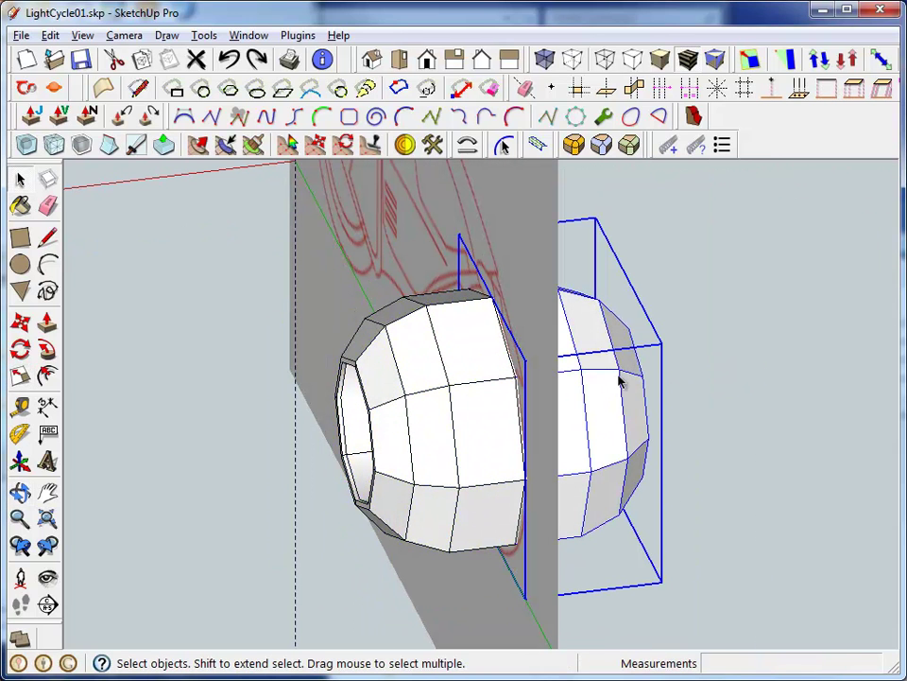
click(400, 388)
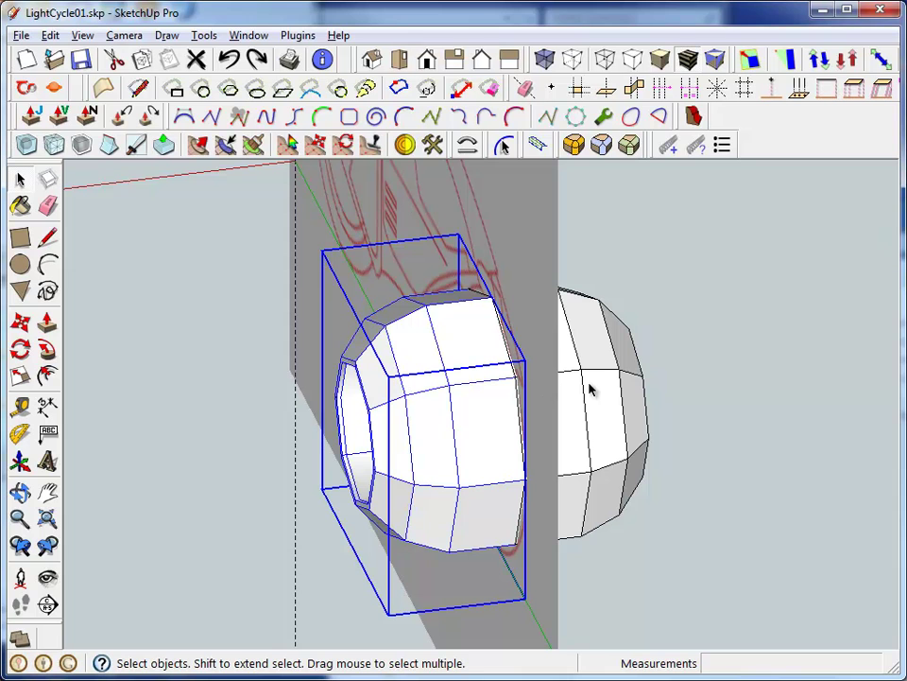
click(644, 384)
Open the front half's geometry and narrow it to 0.79 along its width.
middle_drag(643, 384, 826, 371)
click(479, 419)
triple_click(479, 419)
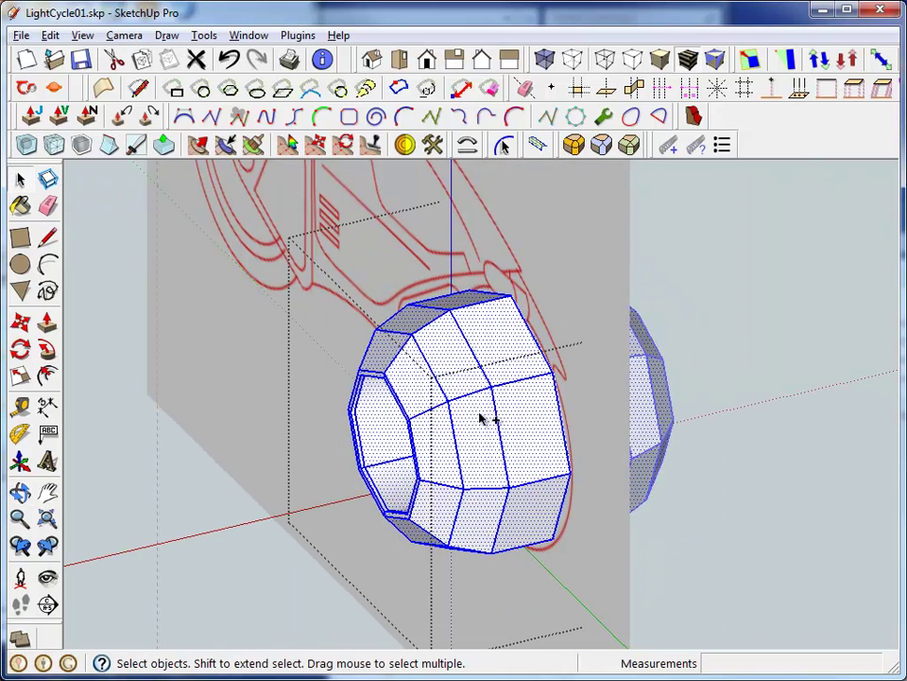
key(s)
middle_drag(674, 395, 478, 415)
drag(338, 423, 369, 423)
mouse_move(369, 422)
middle_down()
mouse_move(571, 403)
mouse_move(167, 278)
mouse_move(175, 333)
middle_up()
key(space)
Try Subdivide and Smooth at 2 iterations on the front half, then undo it.
click(475, 412)
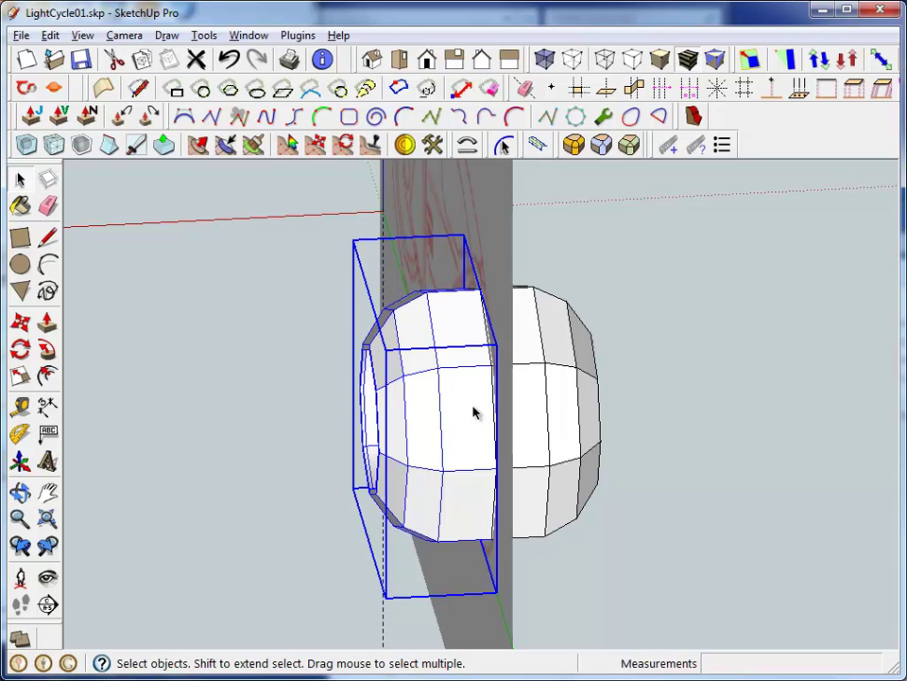
click(27, 151)
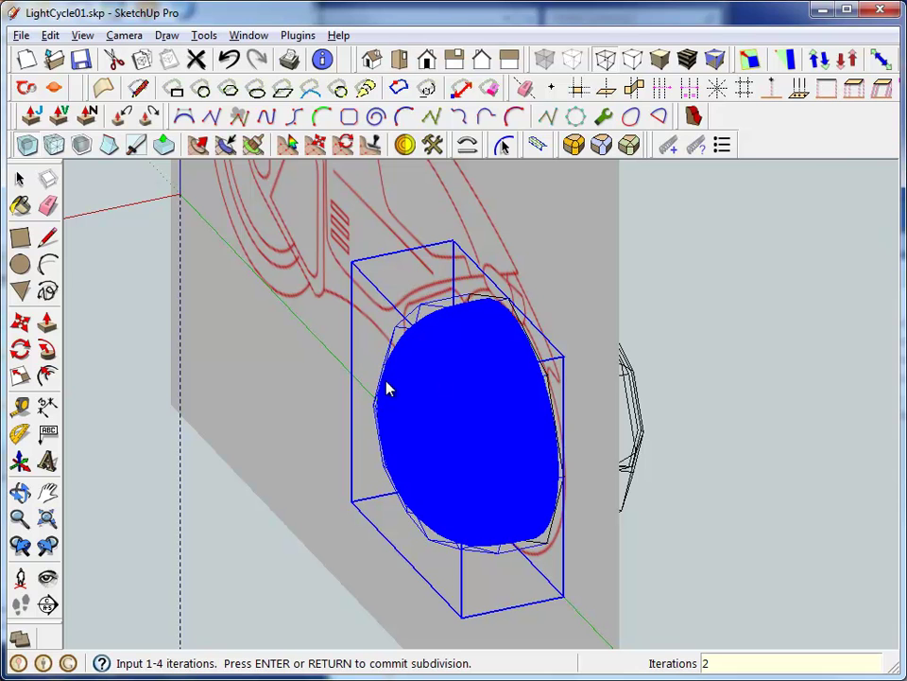
key(Return)
mouse_move(496, 299)
middle_down()
mouse_move(411, 322)
mouse_move(712, 308)
mouse_move(634, 351)
mouse_move(259, 223)
mouse_move(573, 255)
middle_up()
key(ctrl+z)
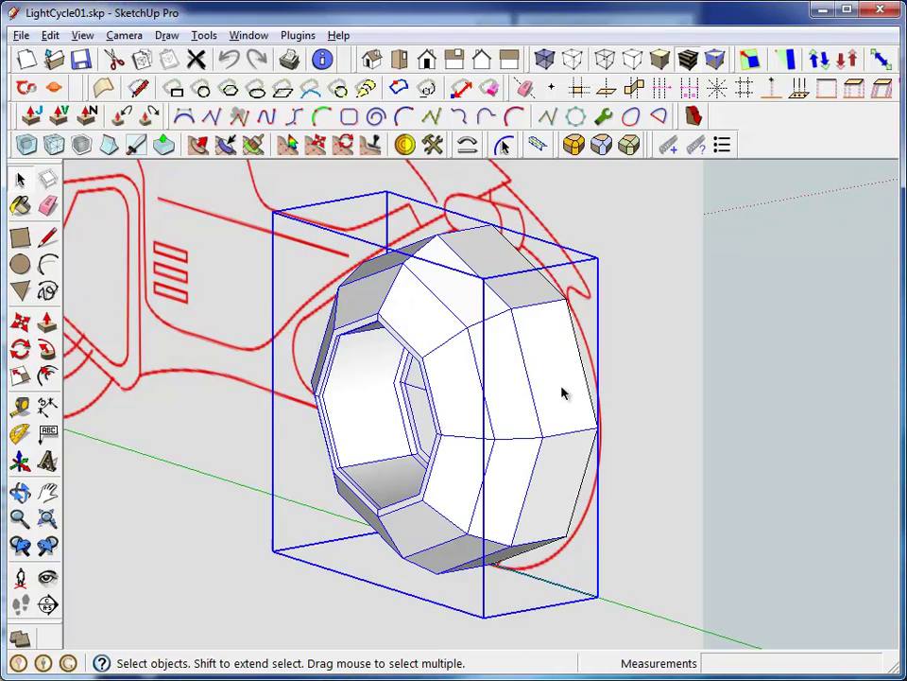
Inside the wheel group, select all geometry and scale it up by about 1.12.
double_click(562, 393)
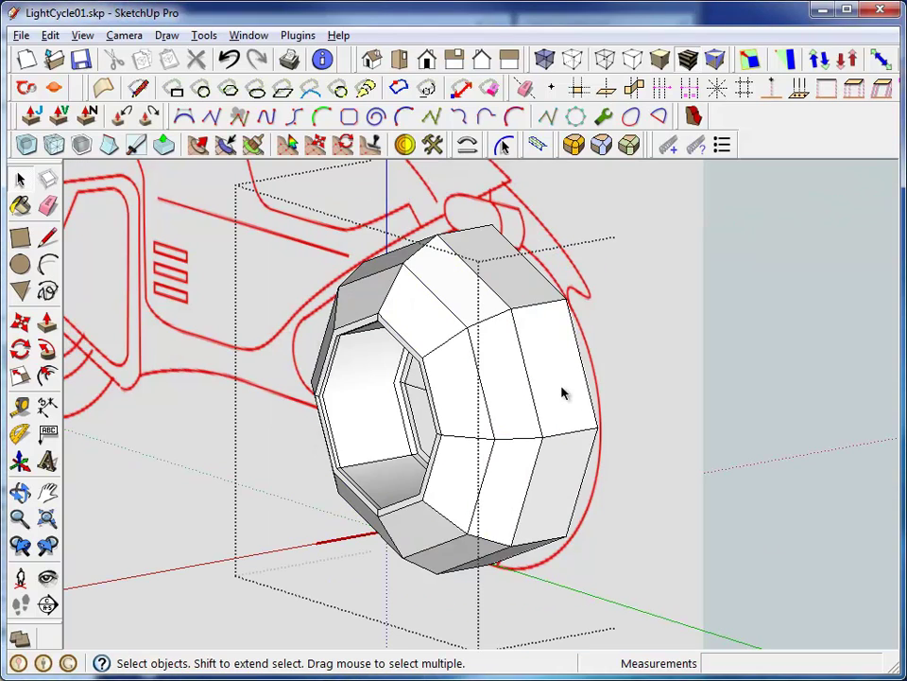
key(ctrl+a)
key(s)
drag(554, 251, 561, 258)
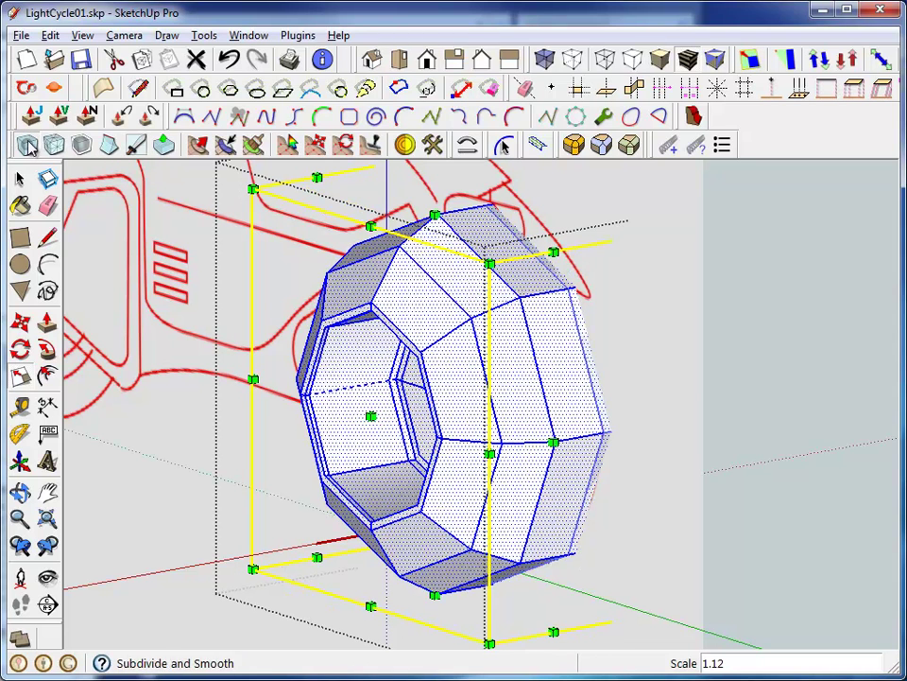
Subdivide and smooth the wheel, check it in X-ray against the drawing, then exit the group.
click(26, 145)
key(Return)
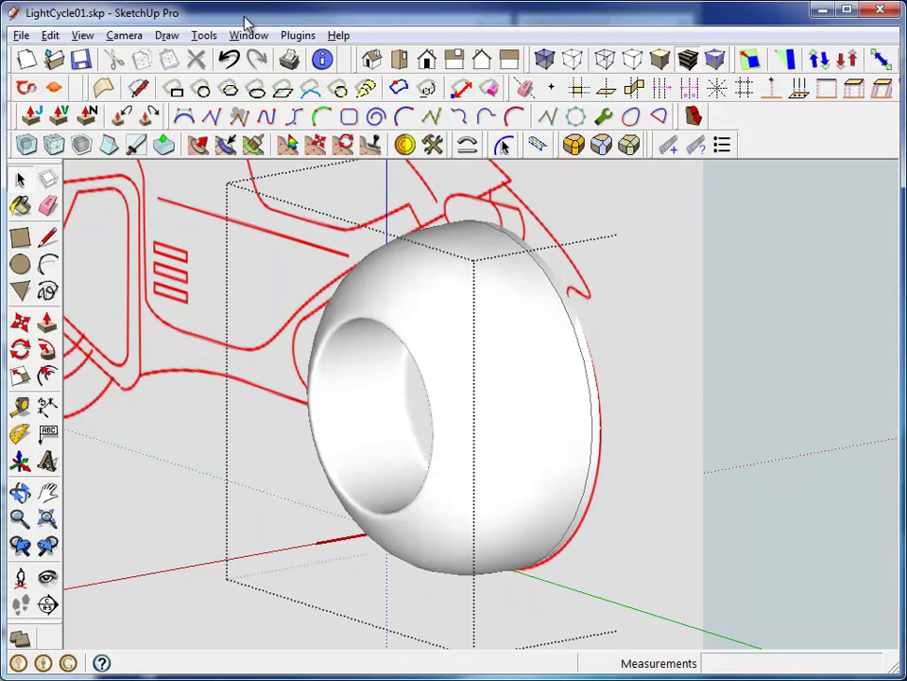
key(x)
middle_drag(519, 385, 512, 441)
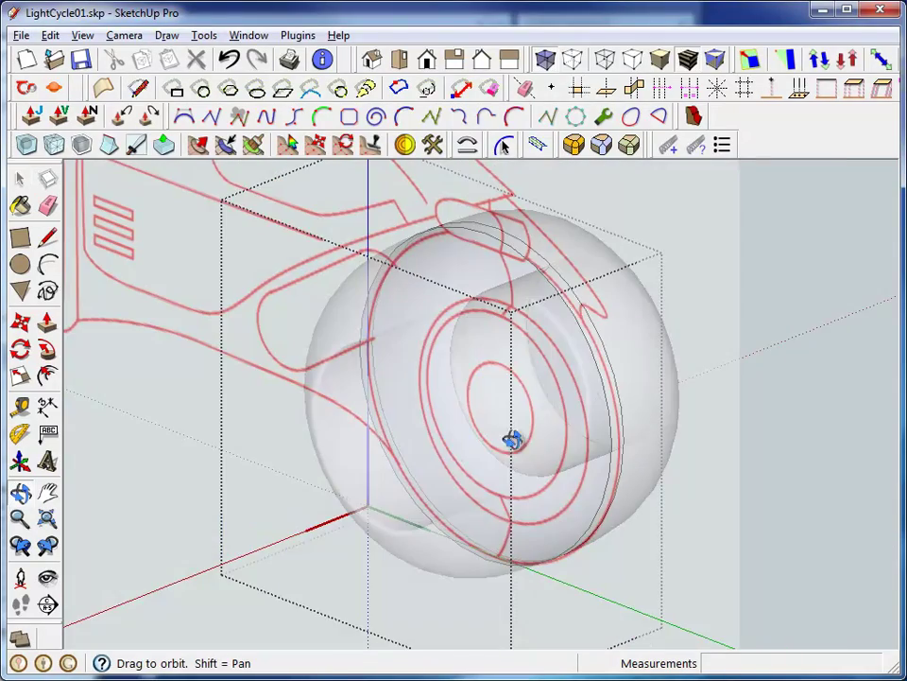
key(space)
click(796, 317)
With X-ray off, select the four faces of the wheel's recessed centre and copy them.
key(x)
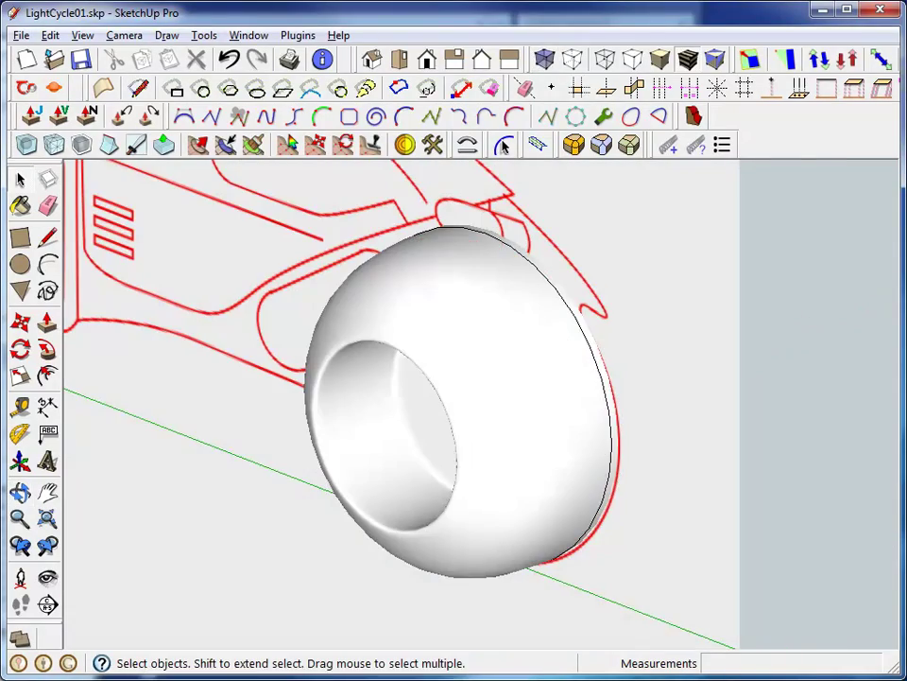
double_click(450, 429)
scroll(472, 423, up, 5)
middle_drag(497, 417, 473, 413)
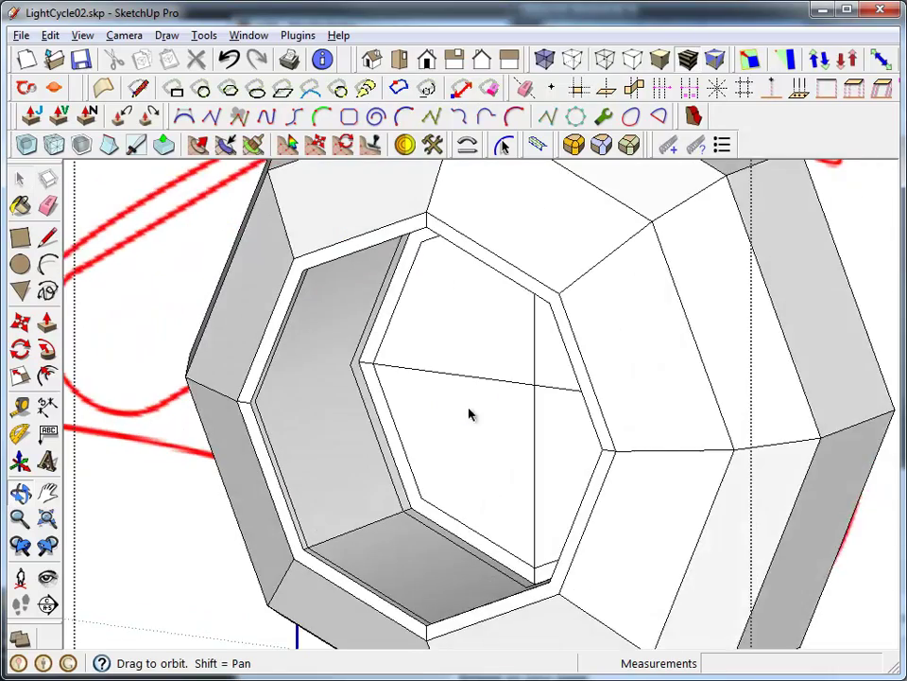
key(space)
scroll(510, 402, up, 2)
click(561, 351)
shift+click(477, 427)
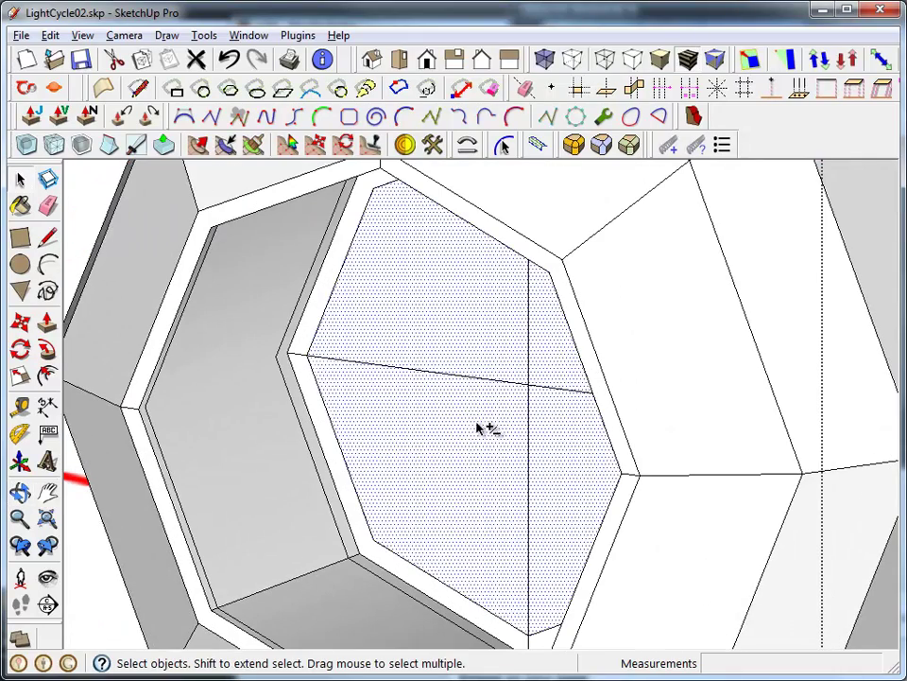
click(50, 35)
click(71, 121)
Hide both wheel components so only the red drawing shows.
scroll(310, 318, down, 5)
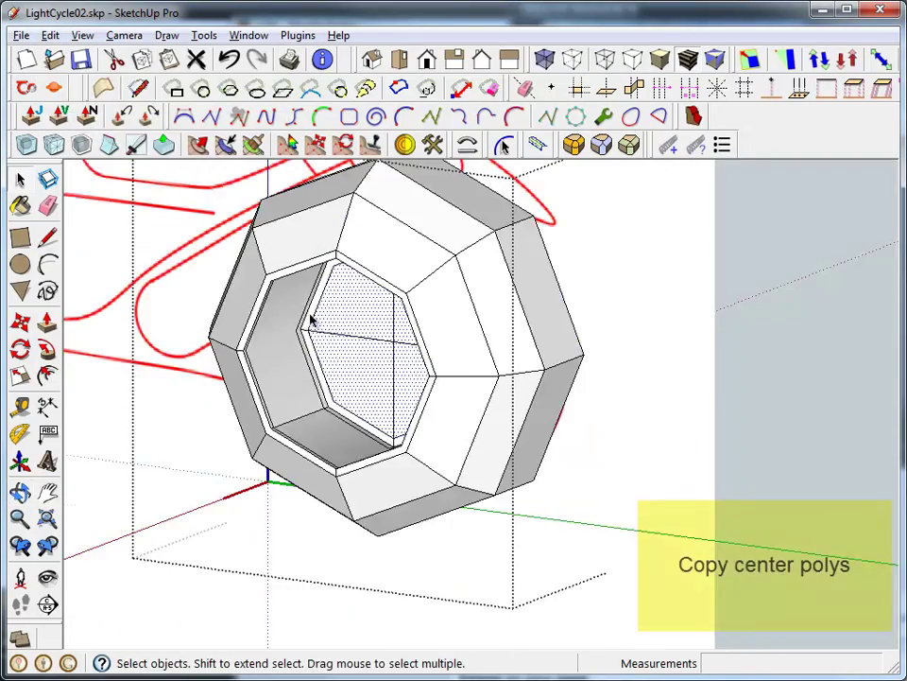
middle_drag(310, 318, 324, 247)
middle_drag(388, 270, 447, 338)
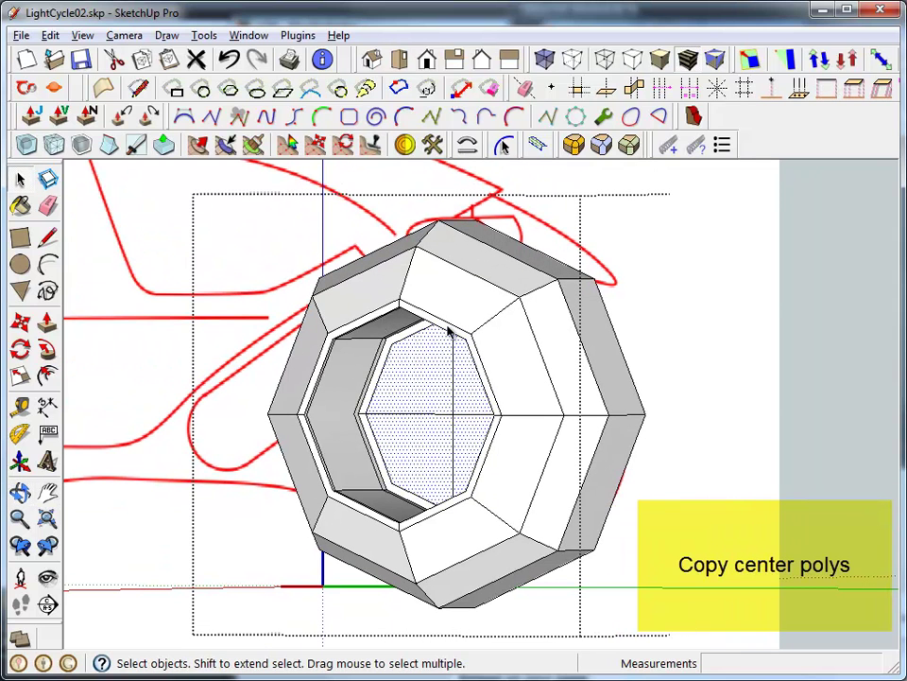
right_click(518, 298)
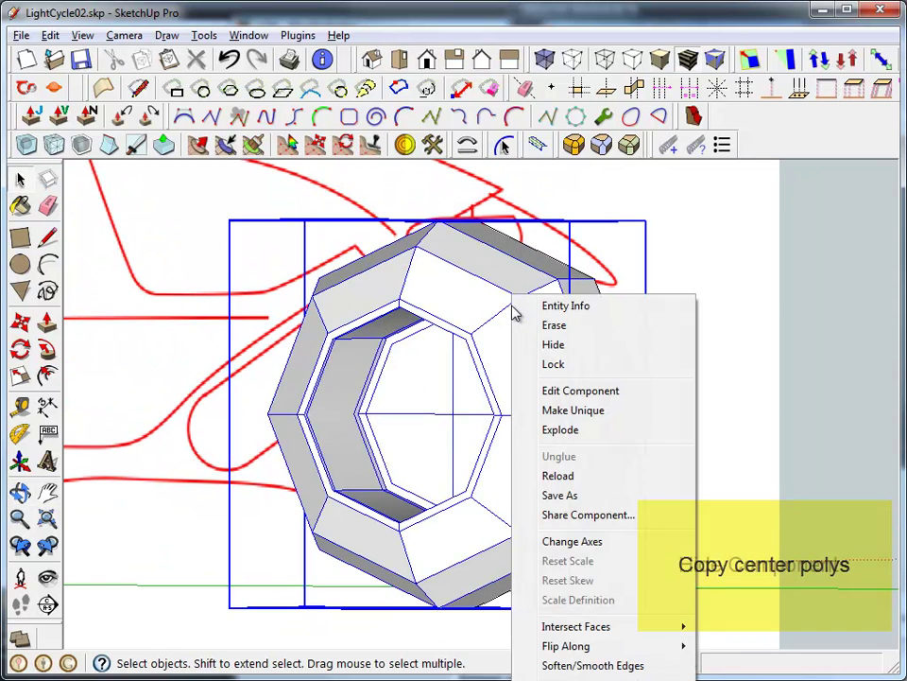
click(553, 345)
middle_drag(628, 402, 583, 401)
right_click(576, 302)
click(590, 344)
mouse_move(591, 344)
middle_down()
mouse_move(524, 357)
mouse_move(622, 441)
mouse_move(587, 379)
mouse_move(658, 506)
mouse_move(567, 444)
middle_up()
Paste the copied centre faces back in place over the hub.
click(50, 35)
click(121, 170)
middle_drag(599, 389, 589, 404)
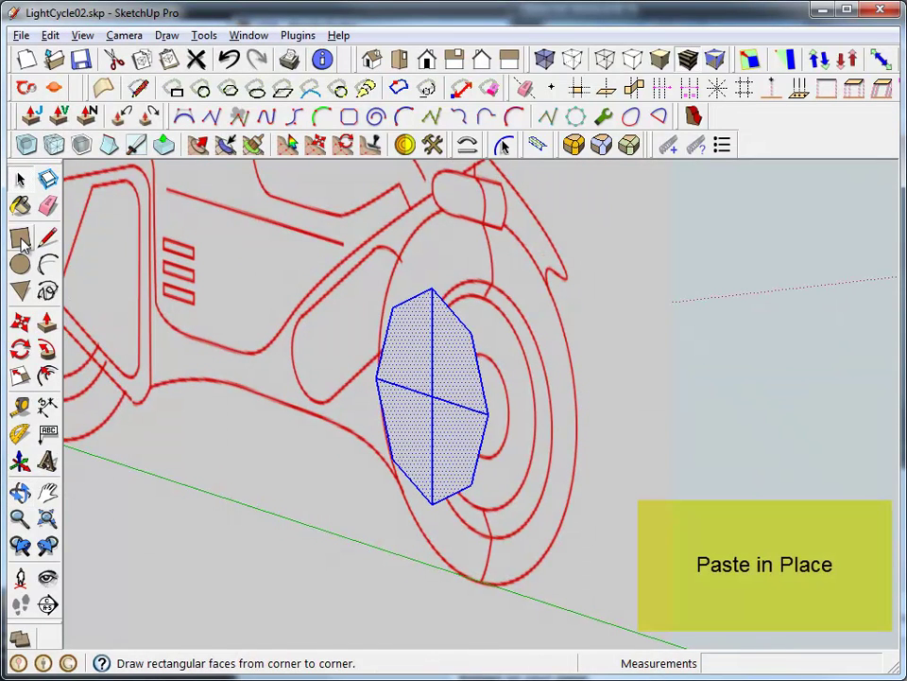
In X-ray and Right view, scale the pasted octagon about its centre to 0.57.
middle_drag(450, 347, 575, 376)
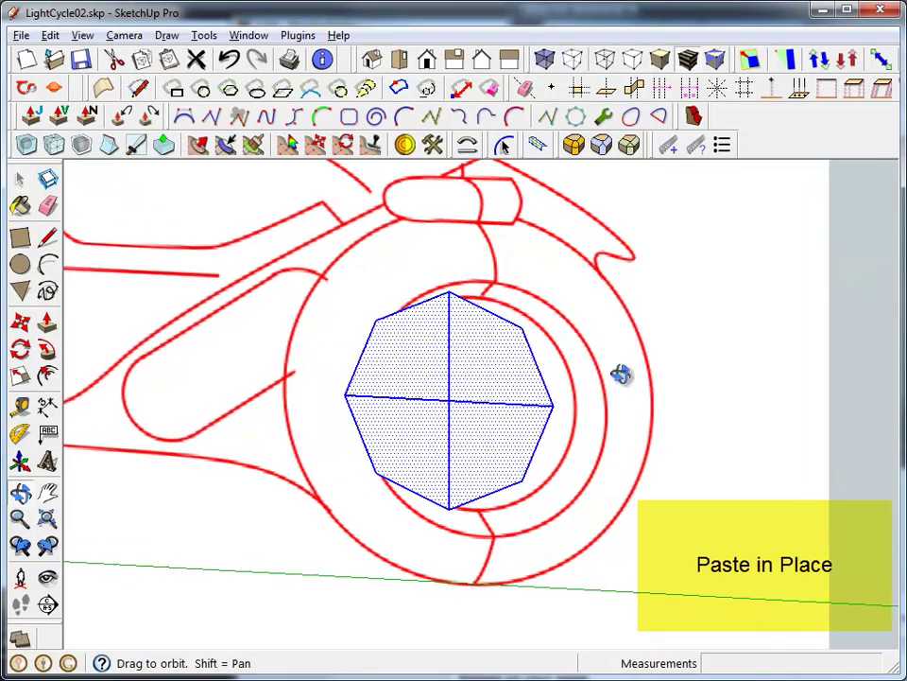
click(546, 59)
middle_drag(583, 219, 733, 312)
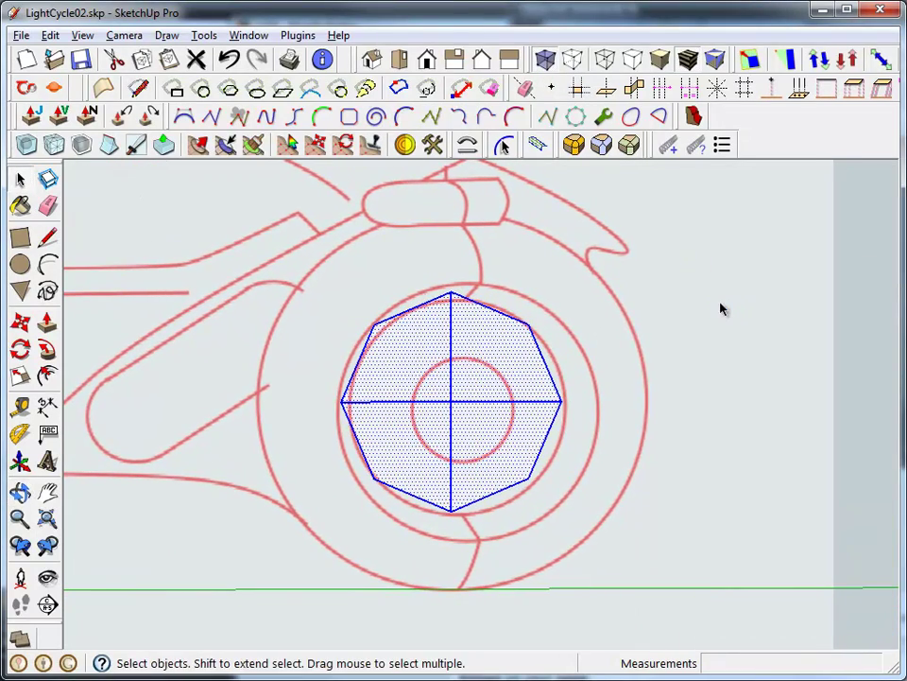
key(F6)
key(F7)
key(F5)
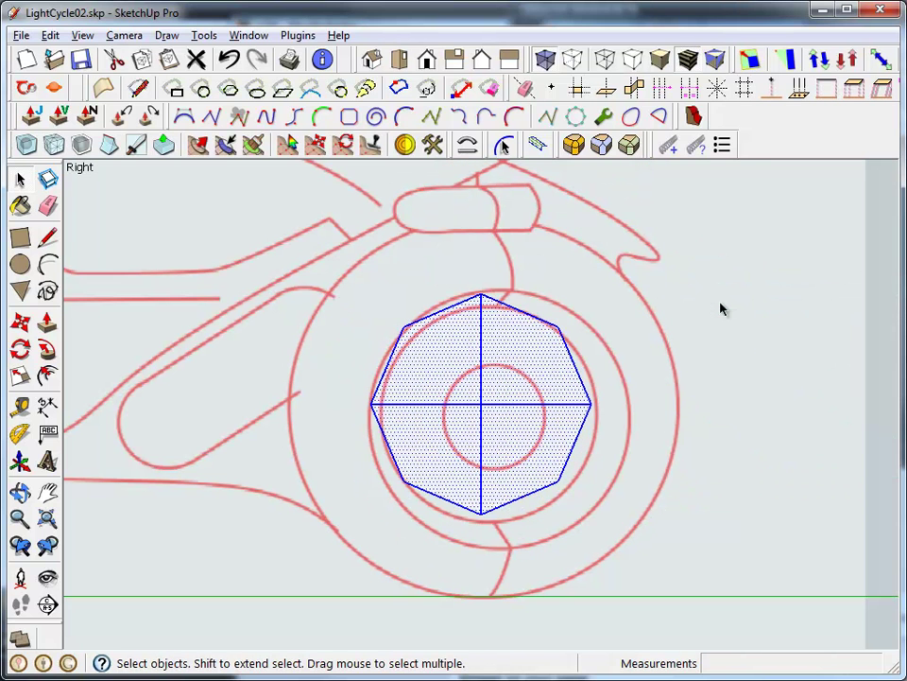
key(s)
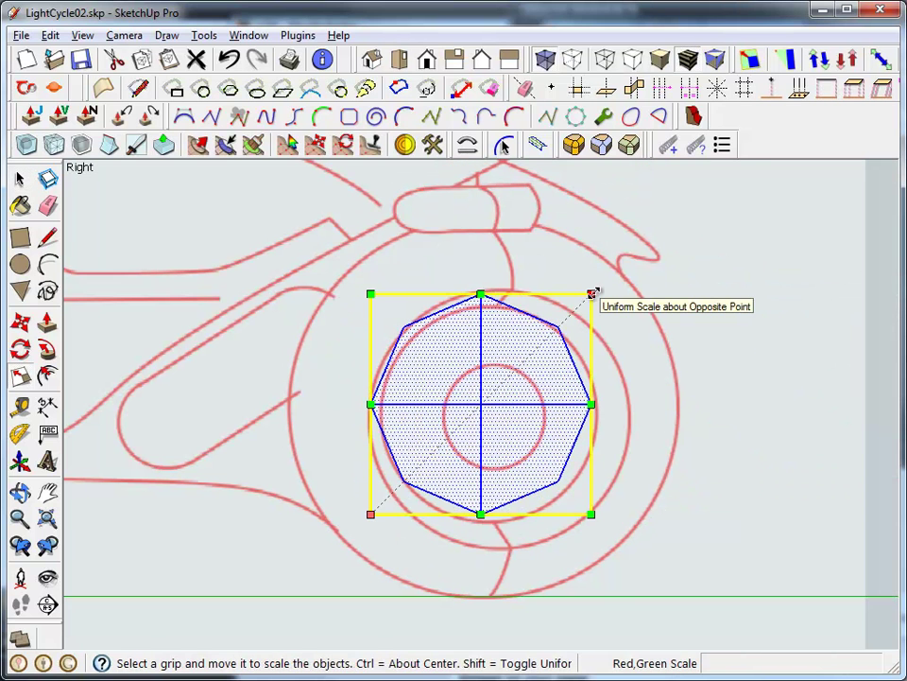
ctrl+drag(592, 294, 534, 332)
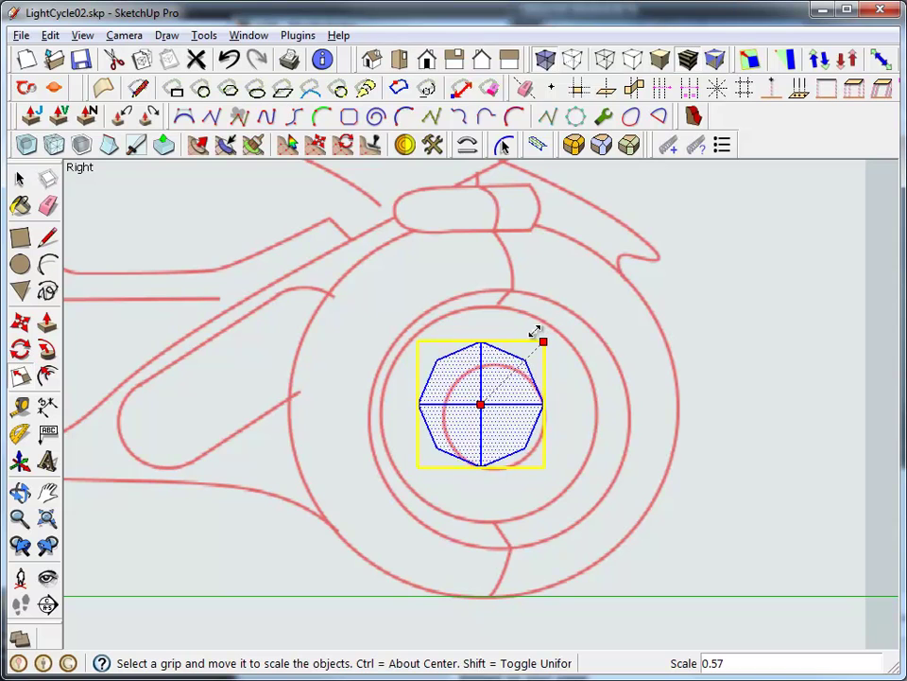
middle_drag(535, 334, 440, 392)
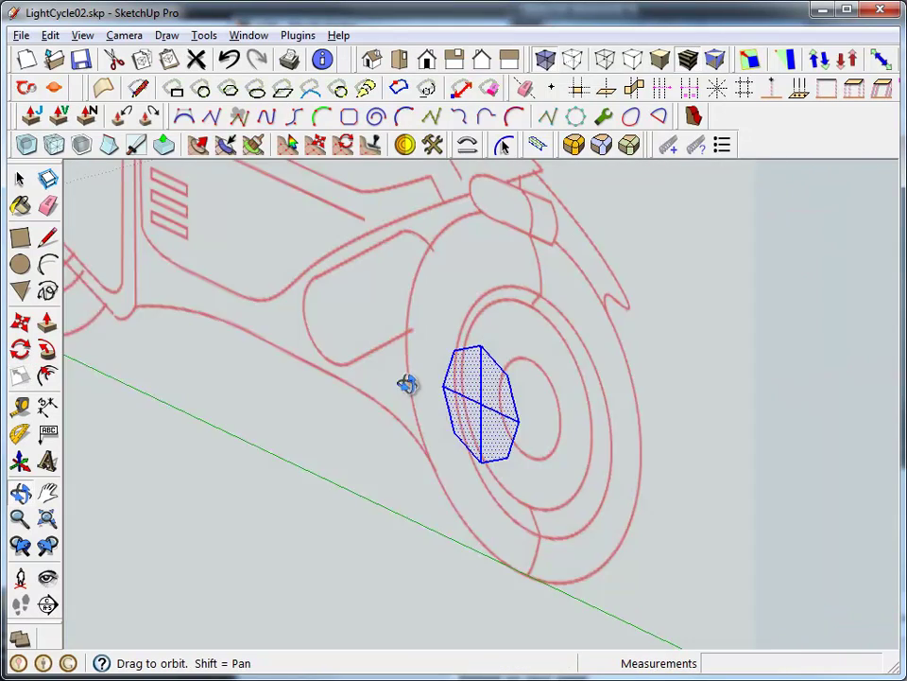
Joint Push Pull the octagon face about 1 1/4" into a solid hub cap.
click(31, 115)
click(487, 411)
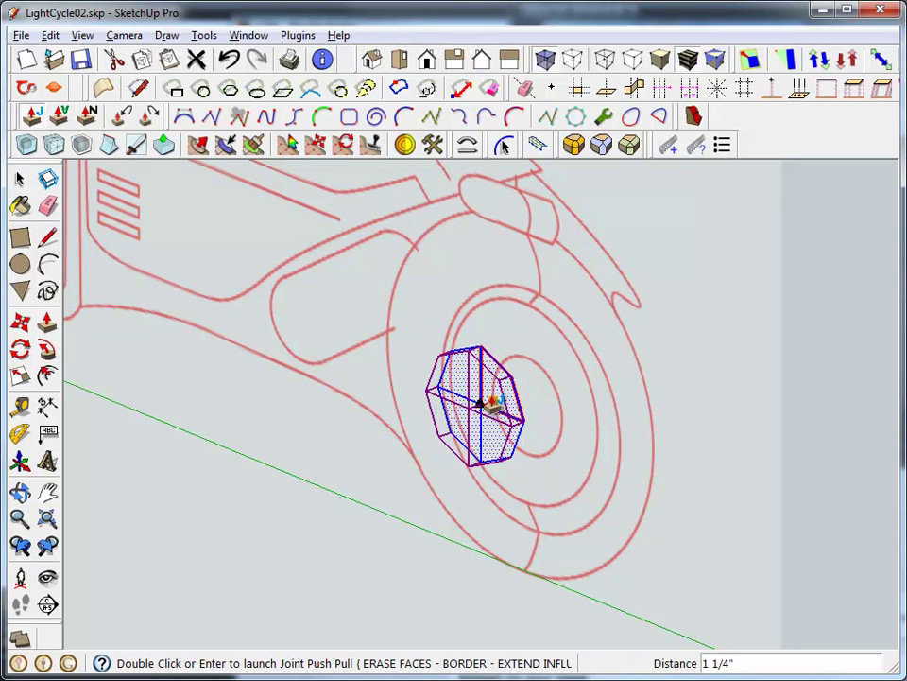
right_click(344, 382)
click(348, 382)
mouse_move(454, 411)
middle_down()
mouse_move(350, 397)
mouse_move(239, 413)
mouse_move(437, 395)
mouse_move(545, 413)
middle_up()
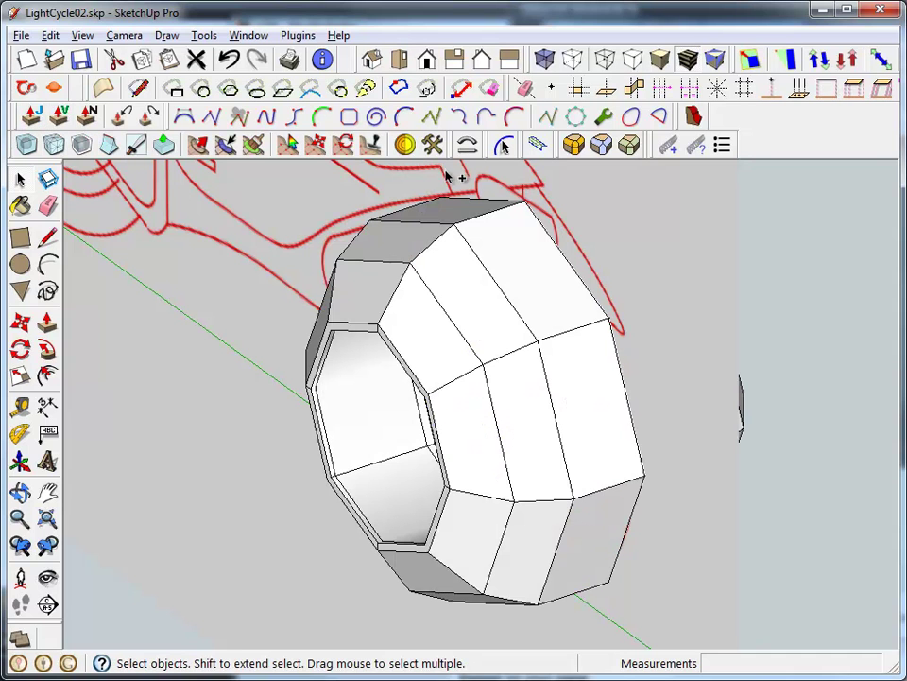
Erase the wheel body and select the octagonal hub face.
click(480, 247)
right_click(480, 246)
click(543, 284)
click(478, 401)
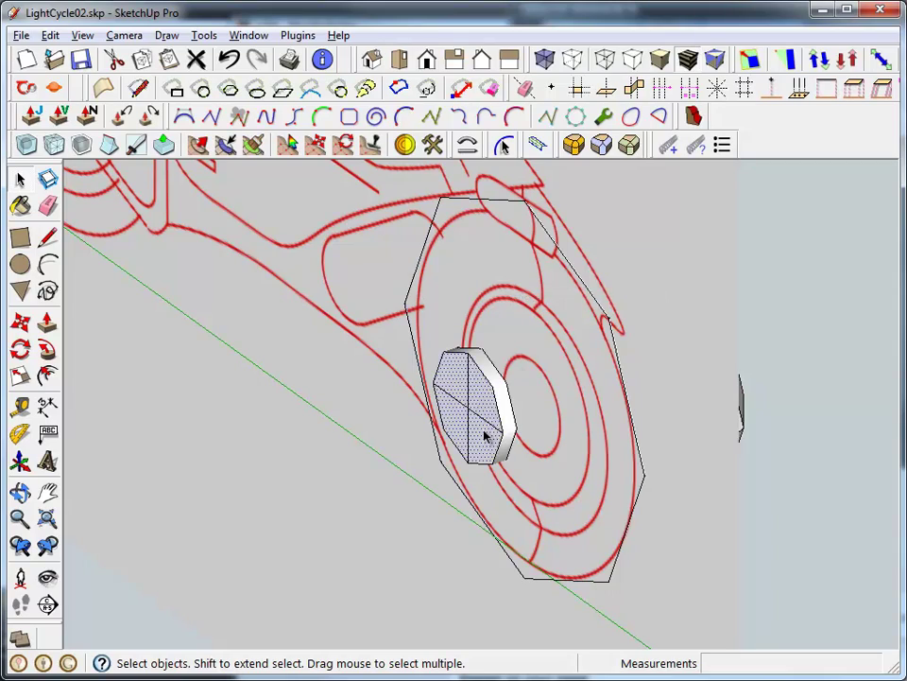
Joint Push Pull the hub face outward into a thicker solid and finish with Done.
mouse_move(552, 349)
middle_down()
mouse_move(544, 382)
mouse_move(627, 328)
middle_up()
click(26, 88)
click(454, 435)
drag(452, 435, 415, 451)
mouse_move(414, 452)
middle_down()
mouse_move(523, 360)
mouse_move(596, 392)
mouse_move(478, 416)
middle_up()
right_click(136, 367)
click(176, 372)
Move the hub to the left into the wheel's centre.
mouse_move(666, 365)
middle_down()
mouse_move(407, 411)
mouse_move(450, 422)
middle_up()
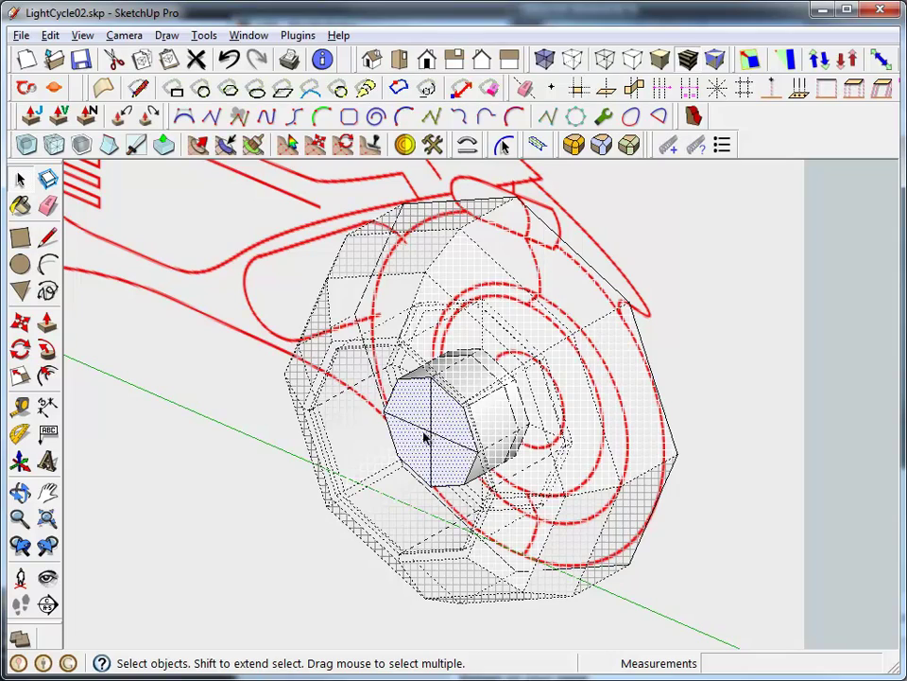
mouse_move(468, 416)
middle_down()
mouse_move(349, 420)
mouse_move(445, 401)
middle_up()
key(m)
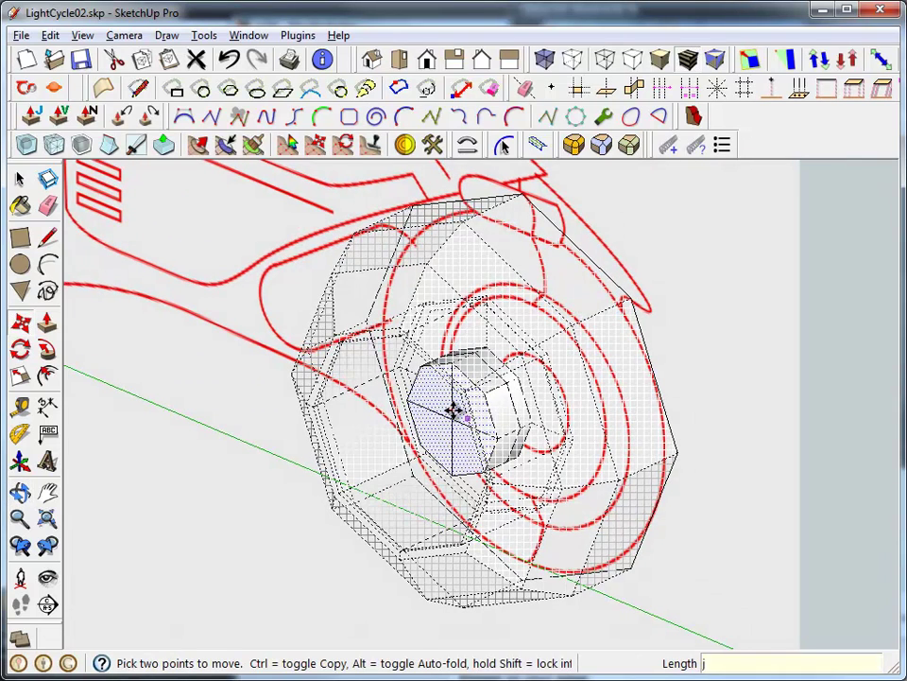
click(468, 422)
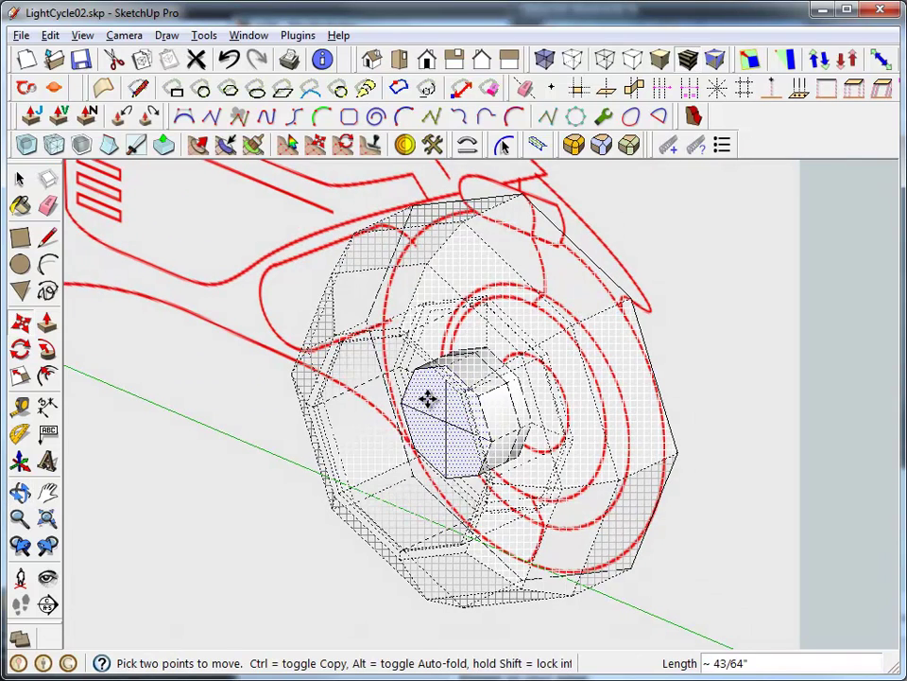
click(427, 422)
Joint Push Pull the small hub face about 2 5/64" further outward.
click(31, 115)
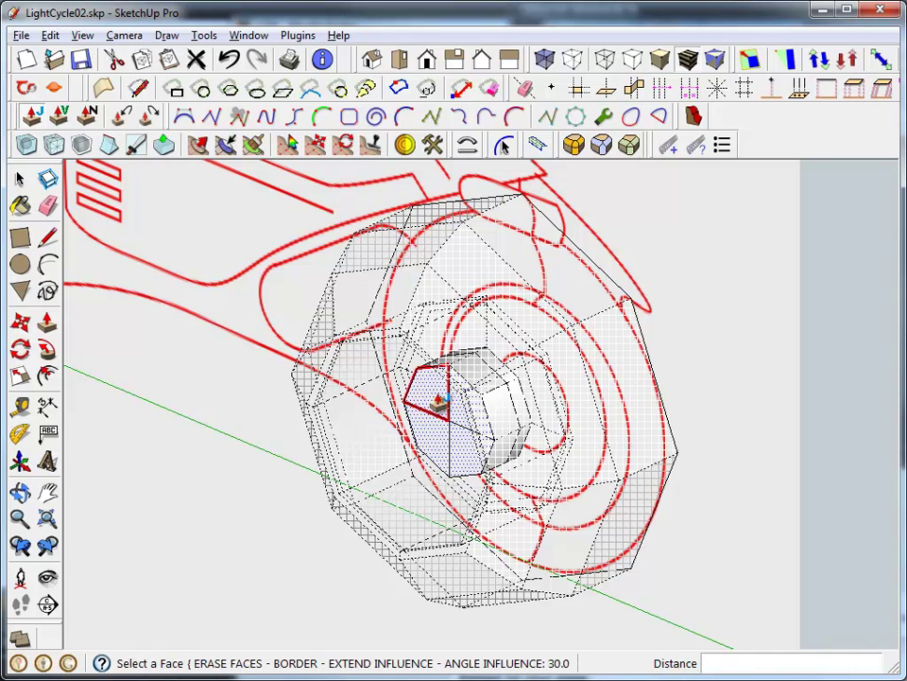
click(436, 399)
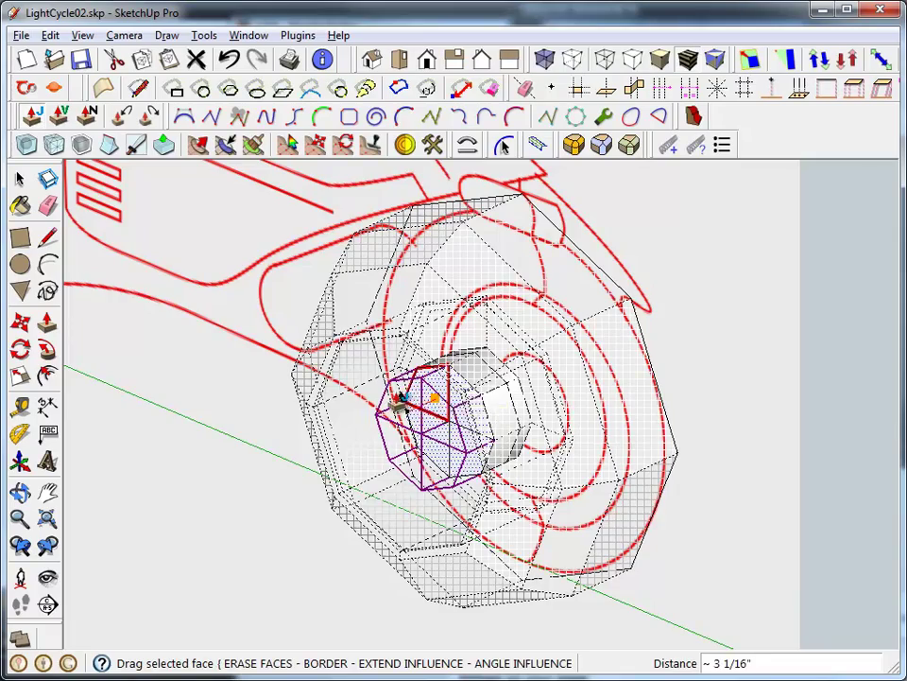
middle_drag(402, 397, 324, 399)
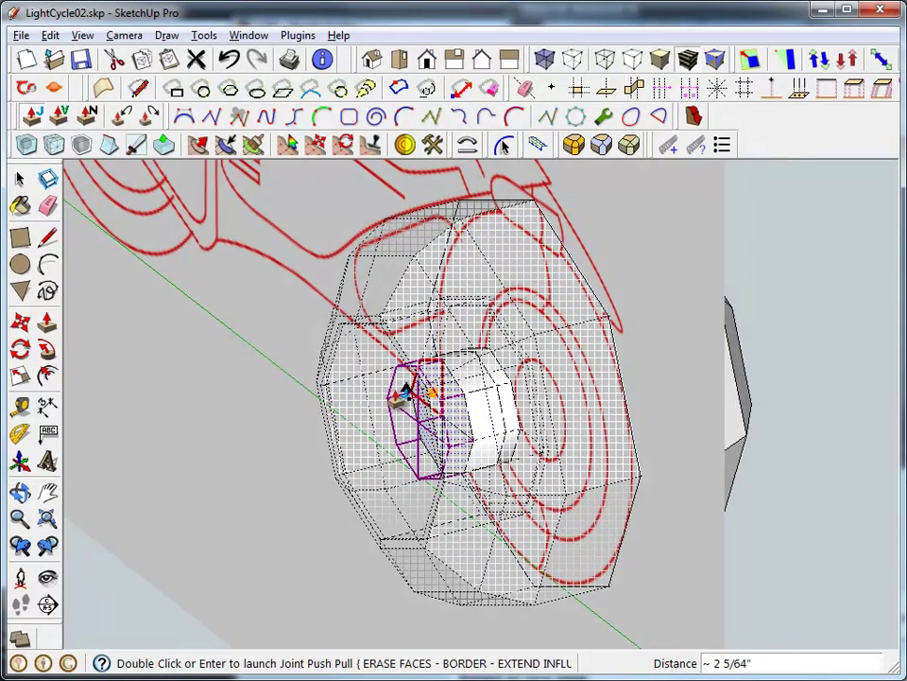
double_click(404, 388)
key(space)
mouse_move(450, 397)
middle_down()
mouse_move(463, 391)
mouse_move(411, 403)
mouse_move(521, 411)
mouse_move(452, 419)
middle_up()
click(427, 444)
Scale the hub cap's front face down to about 0.64, then select the whole hub cap.
key(s)
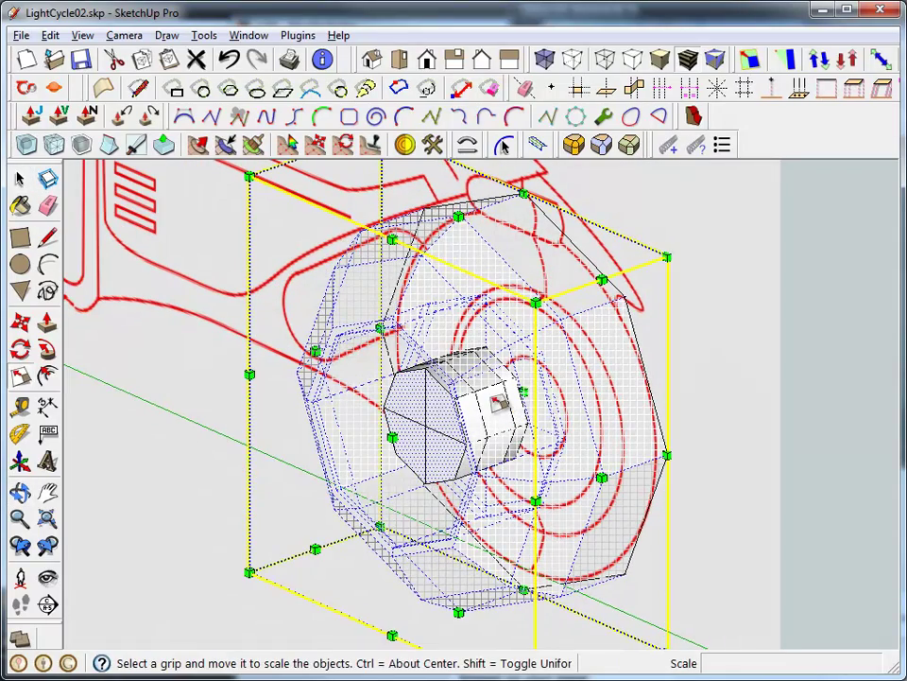
key(space)
click(449, 416)
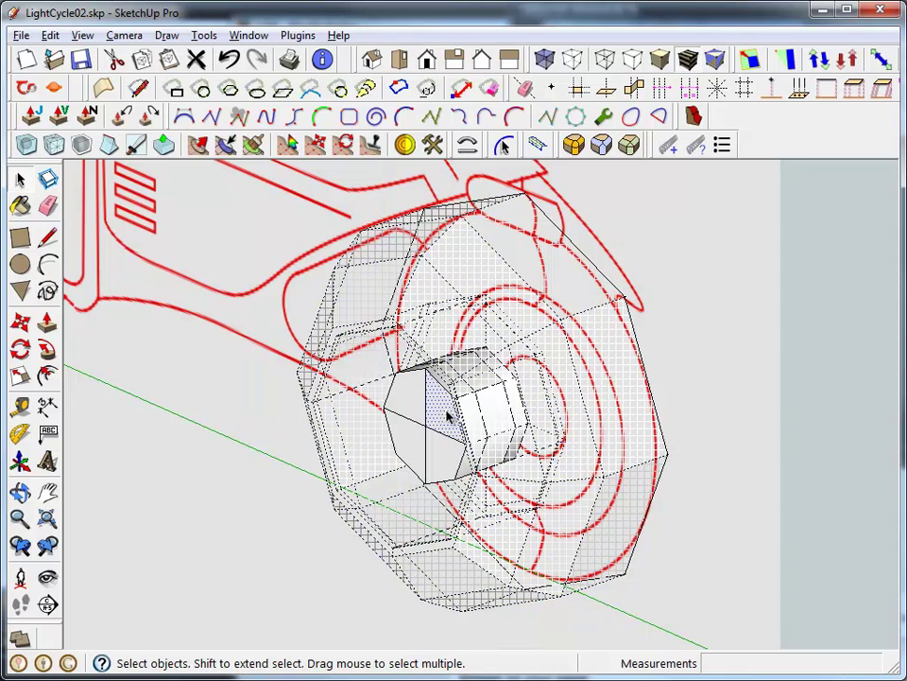
click(468, 324)
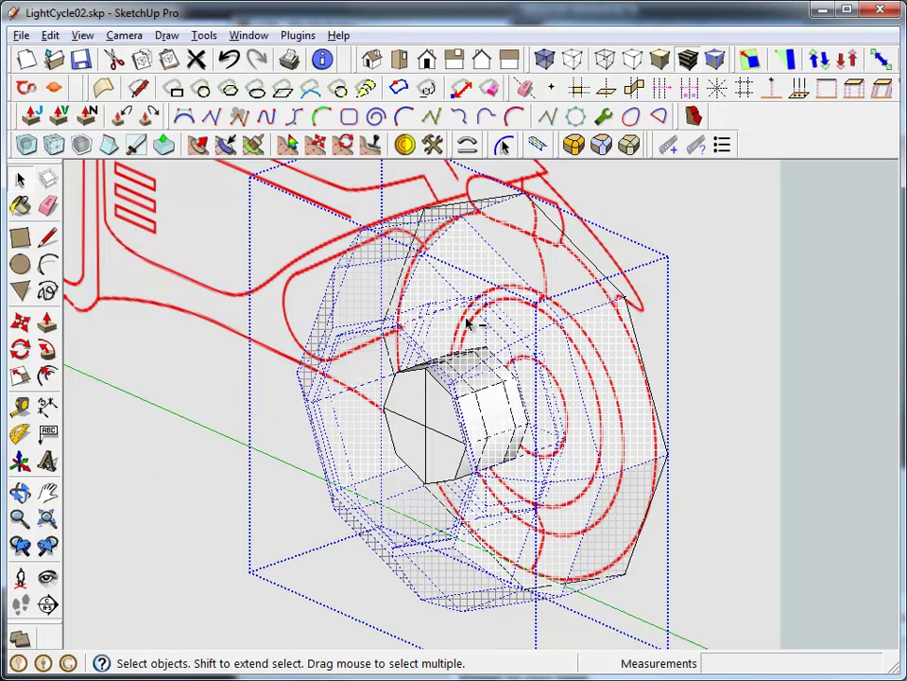
click(452, 416)
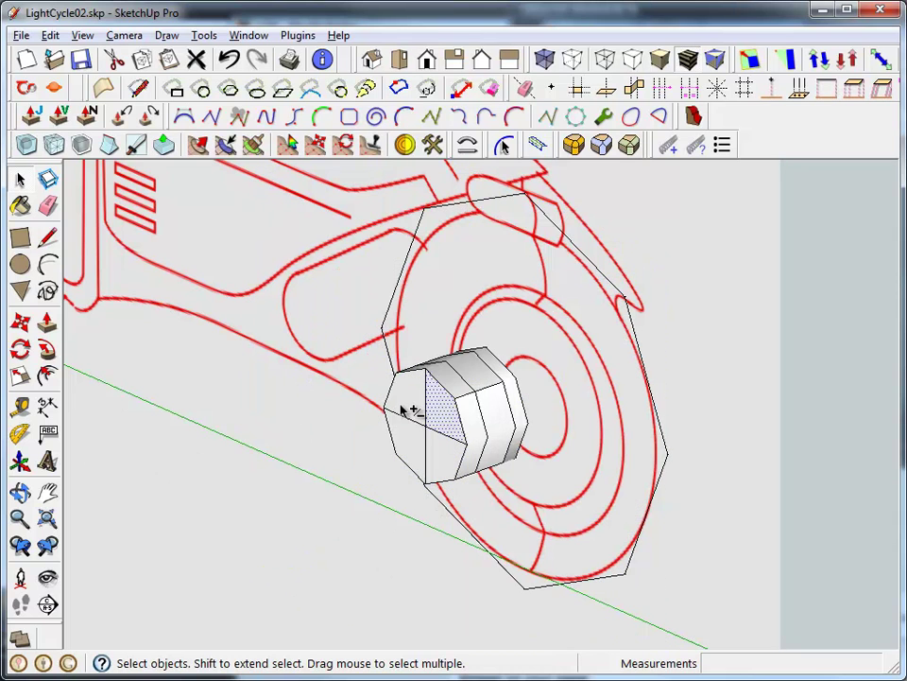
middle_drag(458, 433, 450, 397)
key(s)
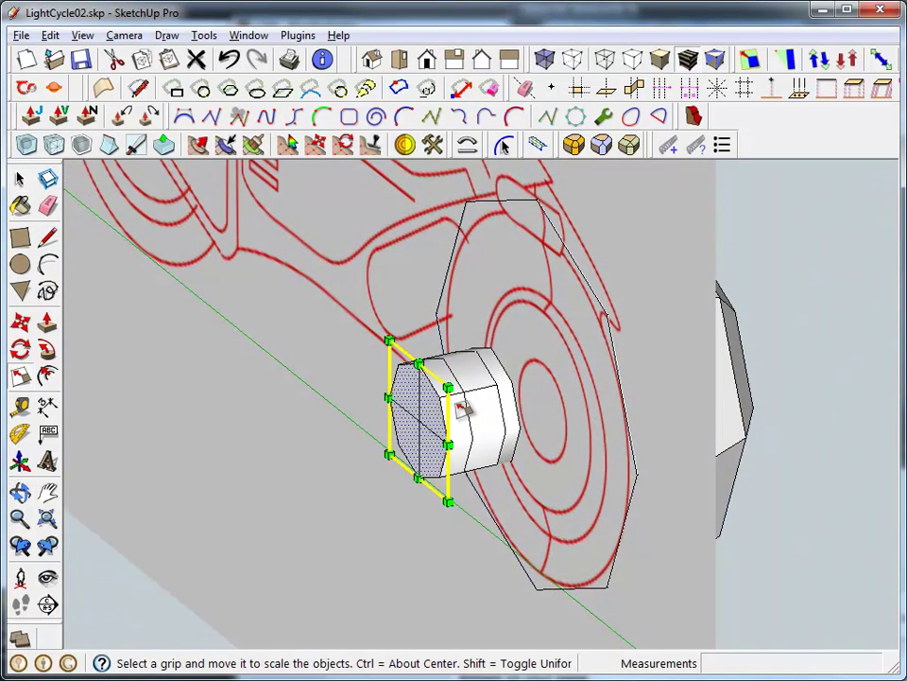
drag(450, 388, 440, 399)
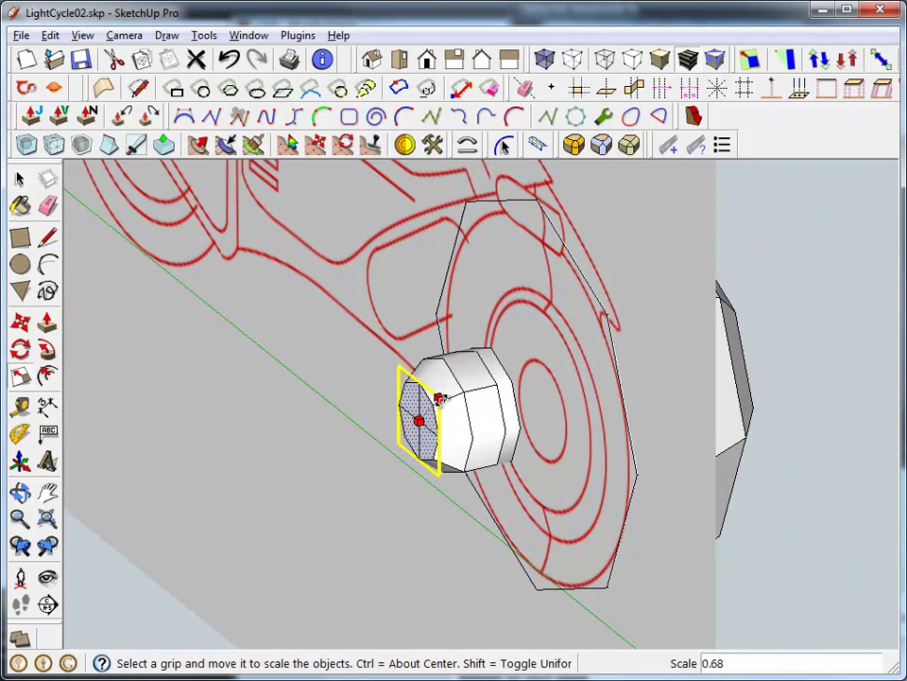
click(439, 399)
key(space)
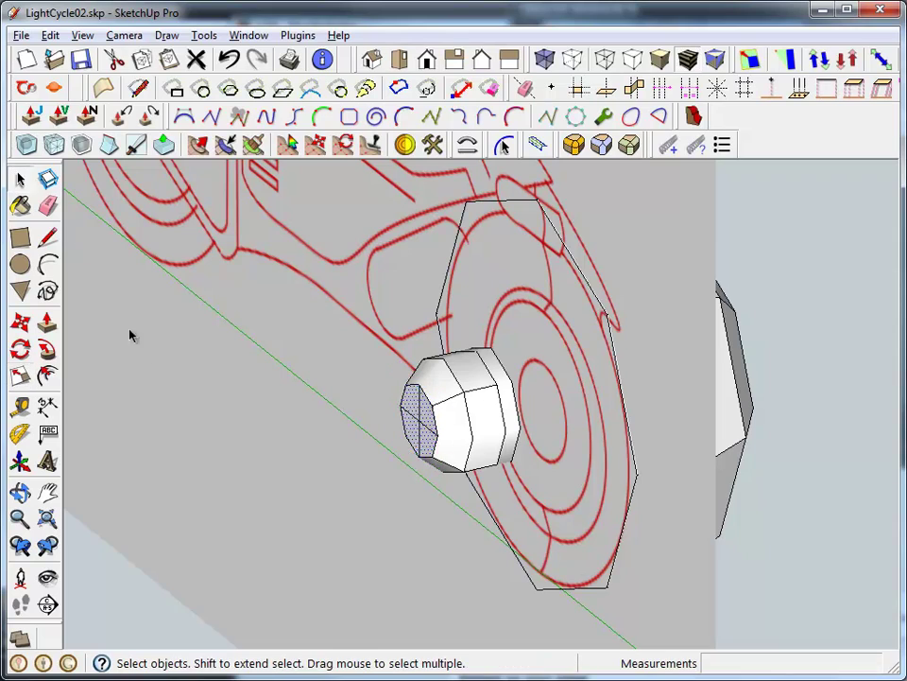
triple_click(487, 422)
Try Subdivide and Smooth on the hub cap, undo it, then delete the hub cap.
mouse_move(493, 421)
middle_down()
mouse_move(316, 388)
mouse_move(518, 413)
mouse_move(462, 397)
mouse_move(360, 411)
mouse_move(287, 453)
mouse_move(355, 457)
mouse_move(378, 344)
middle_up()
click(27, 144)
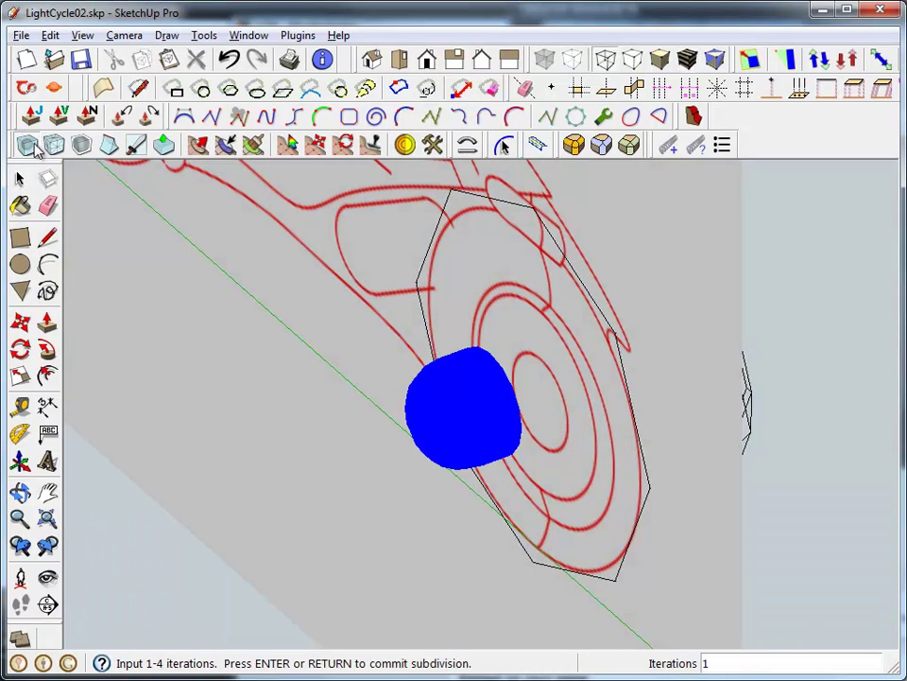
key(Return)
mouse_move(283, 209)
middle_down()
mouse_move(480, 206)
mouse_move(455, 338)
mouse_move(396, 343)
middle_up()
key(ctrl+z)
click(460, 399)
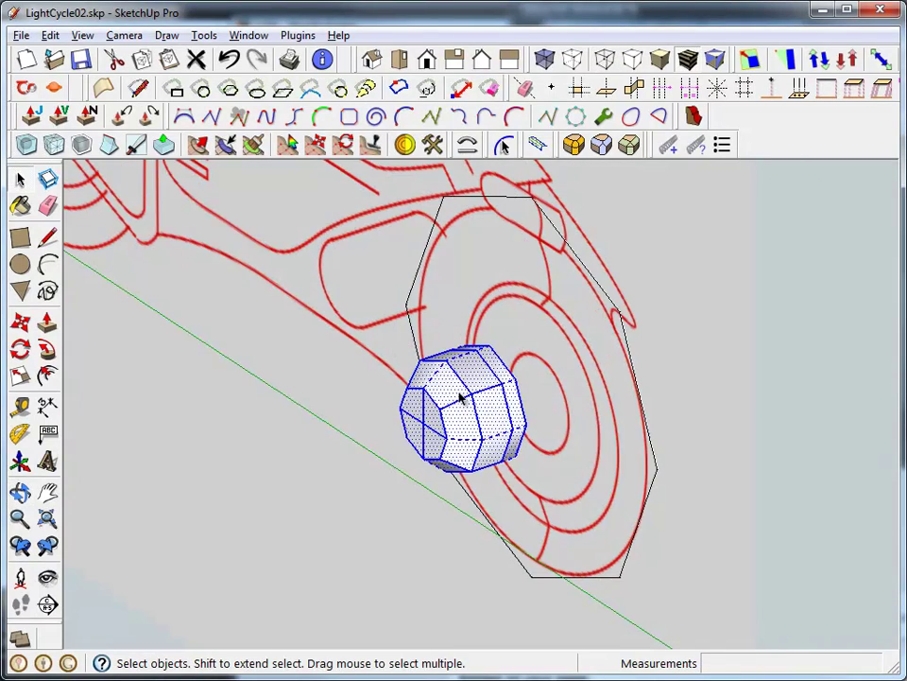
key(Delete)
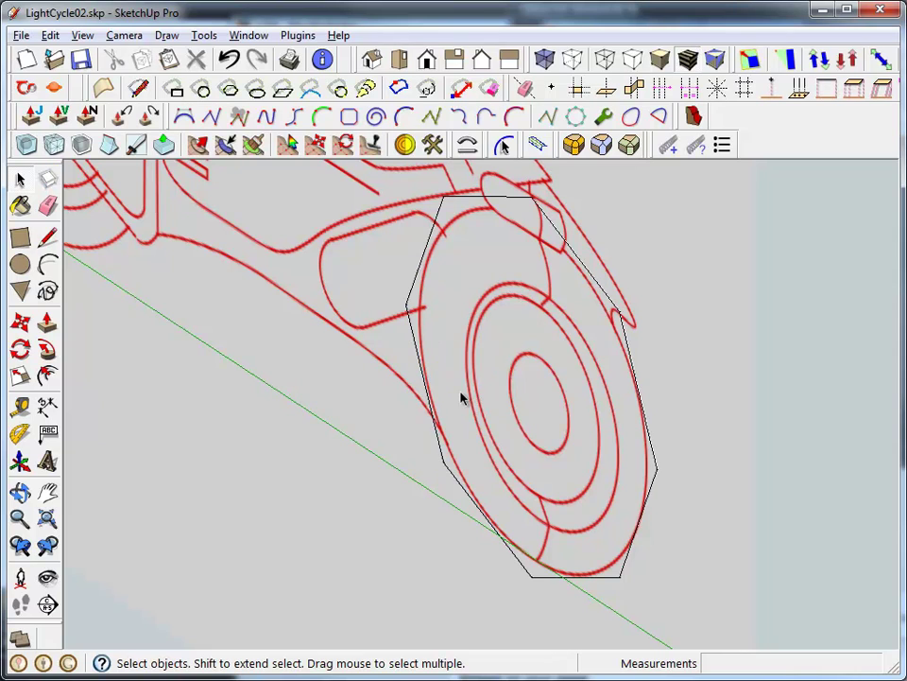
Bring back the octagonal wheel ring and open it for editing.
key(ctrl+z)
click(464, 395)
double_click(453, 376)
mouse_move(450, 381)
middle_down()
mouse_move(705, 251)
mouse_move(616, 243)
mouse_move(624, 247)
mouse_move(539, 344)
middle_up()
Place the hub cap into the ring's hole as a group.
click(132, 437)
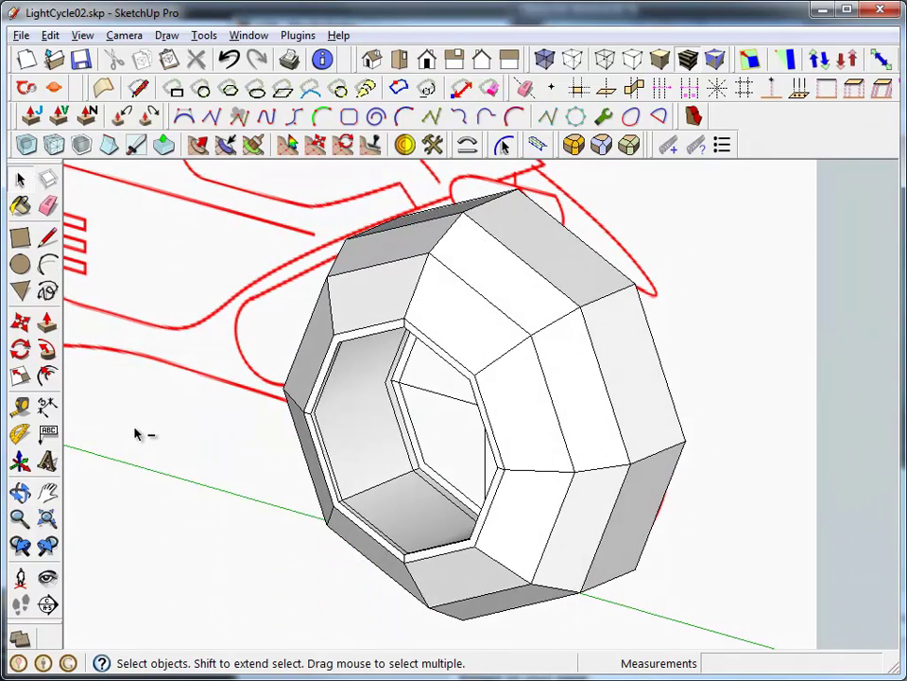
key(ctrl+z)
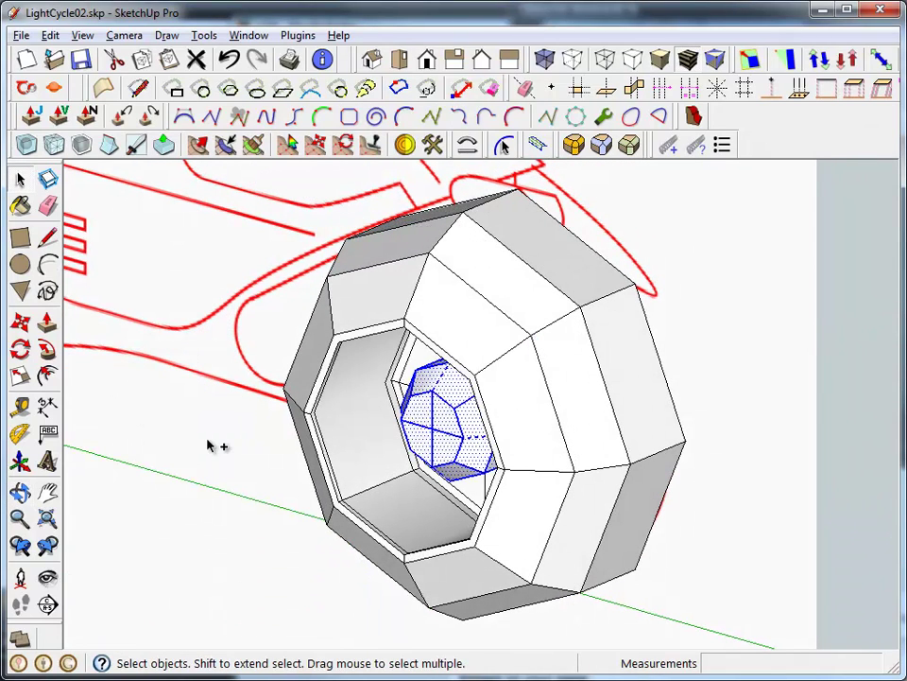
key(ctrl+z)
key(ctrl+z)
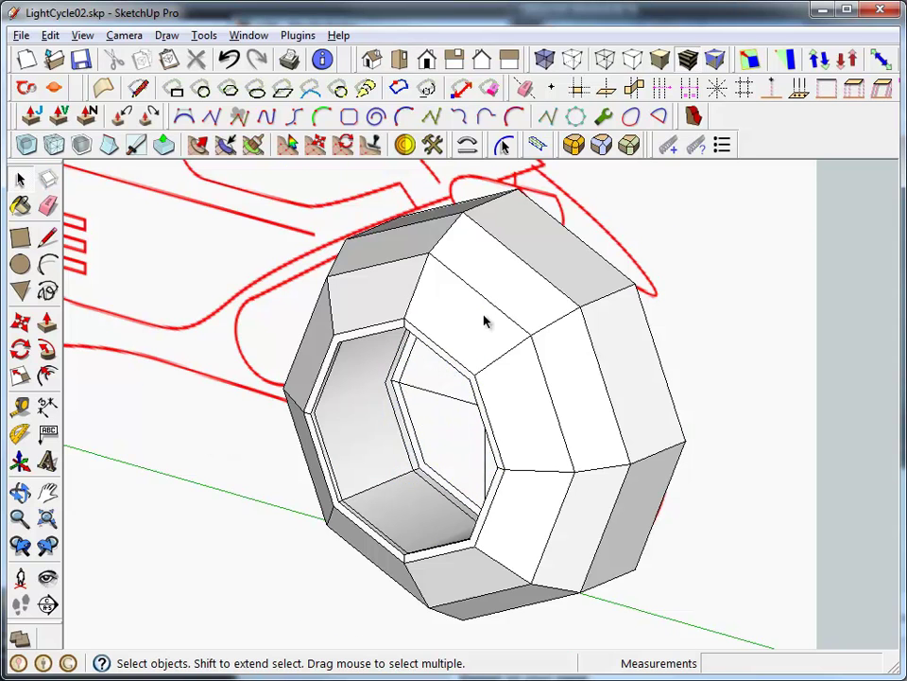
key(ctrl+z)
click(267, 434)
middle_drag(415, 429, 397, 402)
click(399, 401)
mouse_move(454, 370)
middle_down()
mouse_move(591, 361)
mouse_move(227, 353)
mouse_move(621, 328)
mouse_move(400, 272)
middle_up()
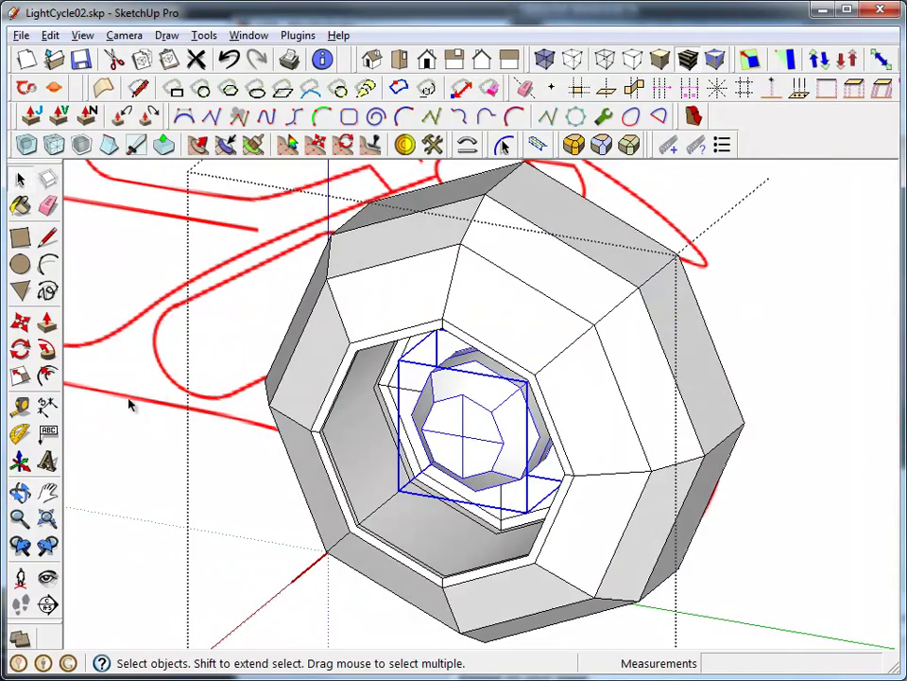
Inside the wheel group, select the hub cap and apply Subdivide and Smooth to it.
click(111, 443)
double_click(484, 426)
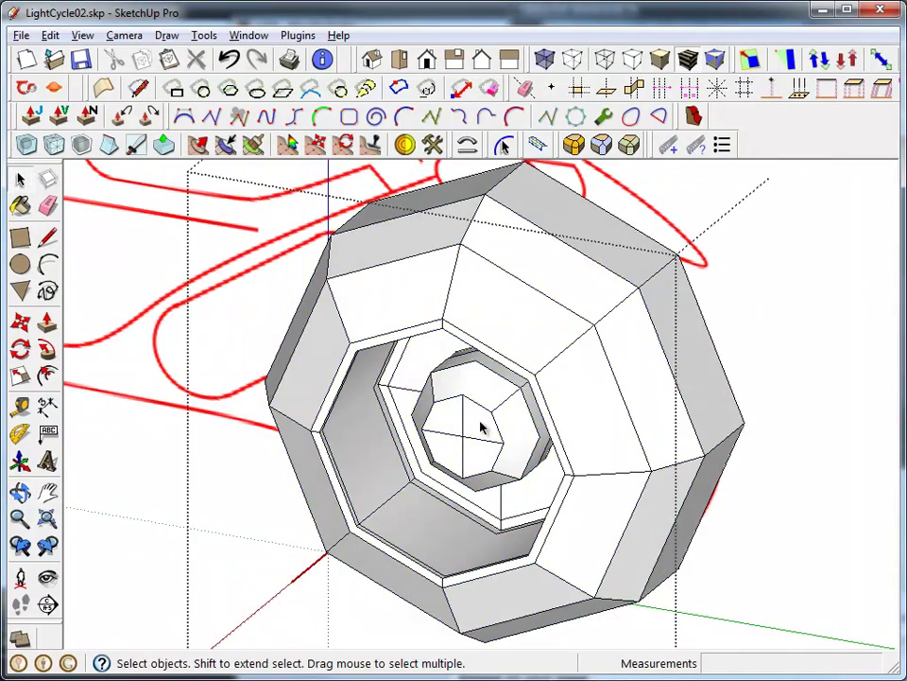
triple_click(482, 426)
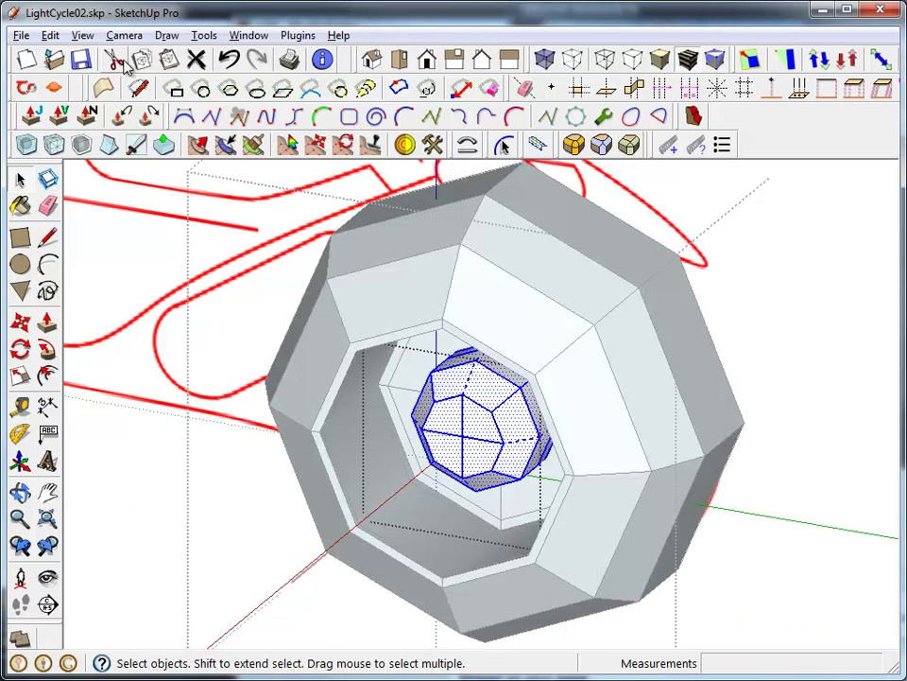
click(26, 147)
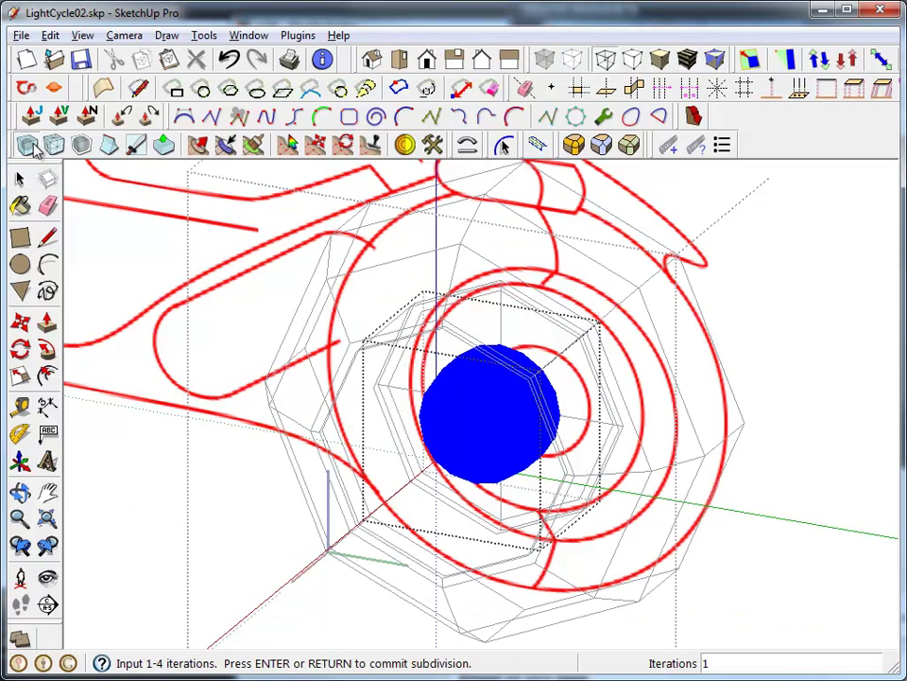
key(Return)
Select the whole wheel ring and Subdivide and Smooth it with 2 iterations.
triple_click(487, 298)
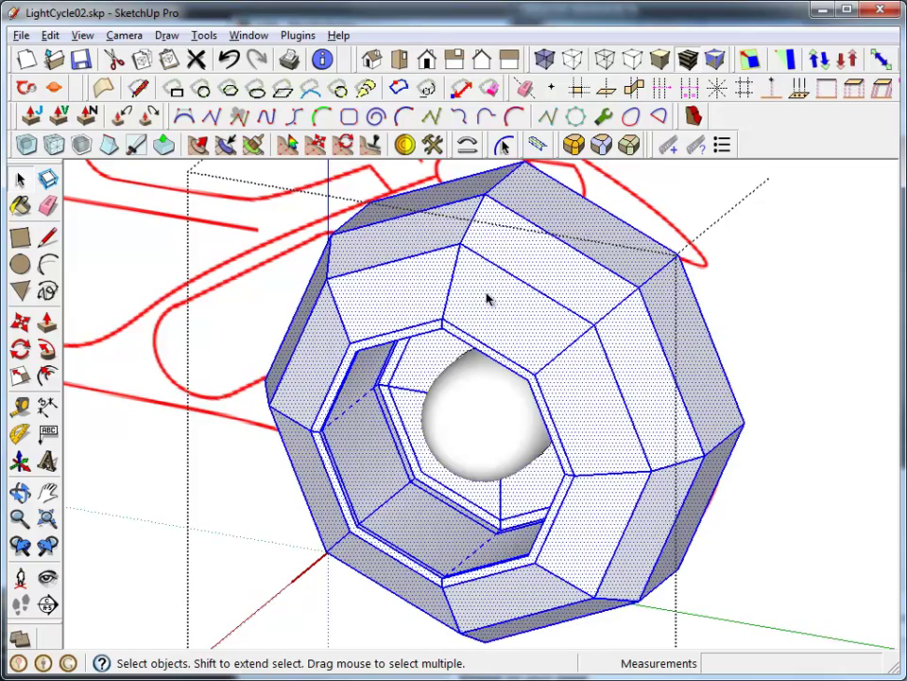
click(28, 148)
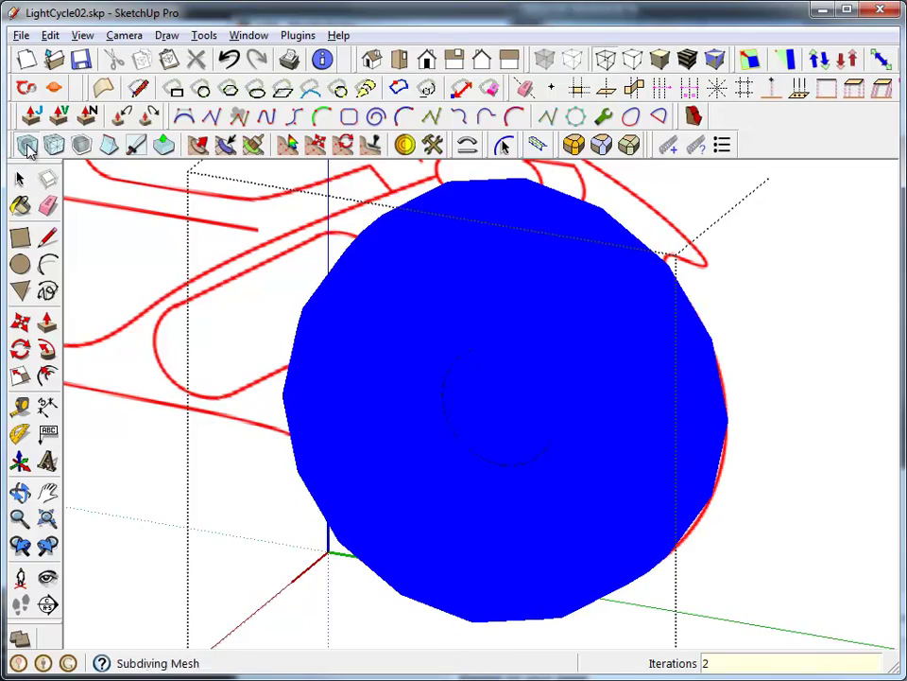
key(Return)
key(o)
mouse_move(745, 356)
mouse_down()
mouse_move(133, 337)
mouse_move(103, 292)
mouse_move(713, 349)
mouse_move(708, 294)
mouse_up()
Undo both the 2-iteration wheel smoothing and the hub cap smoothing.
right_click(679, 435)
key(Escape)
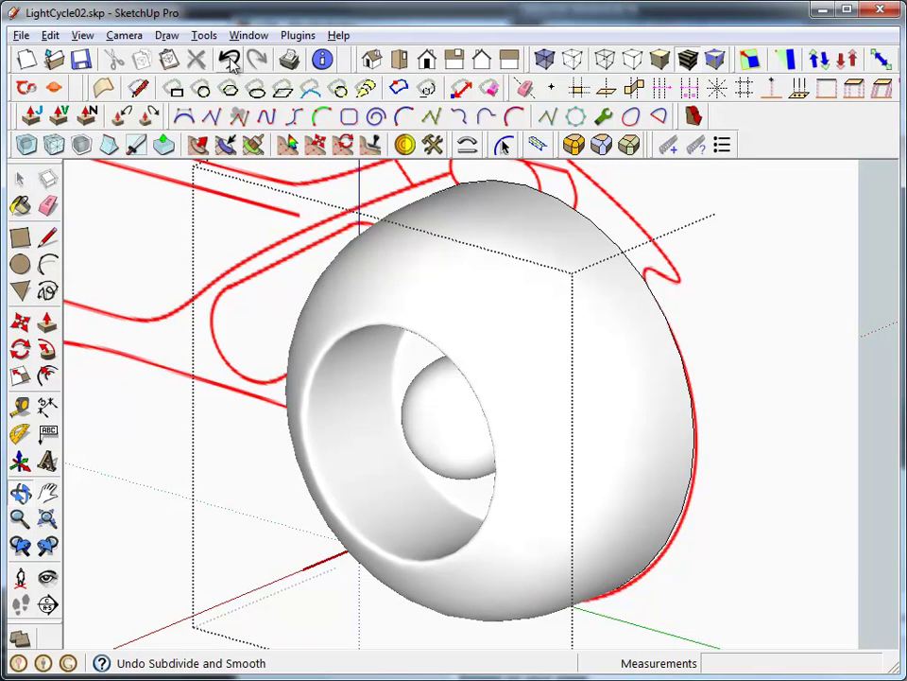
click(229, 60)
click(230, 59)
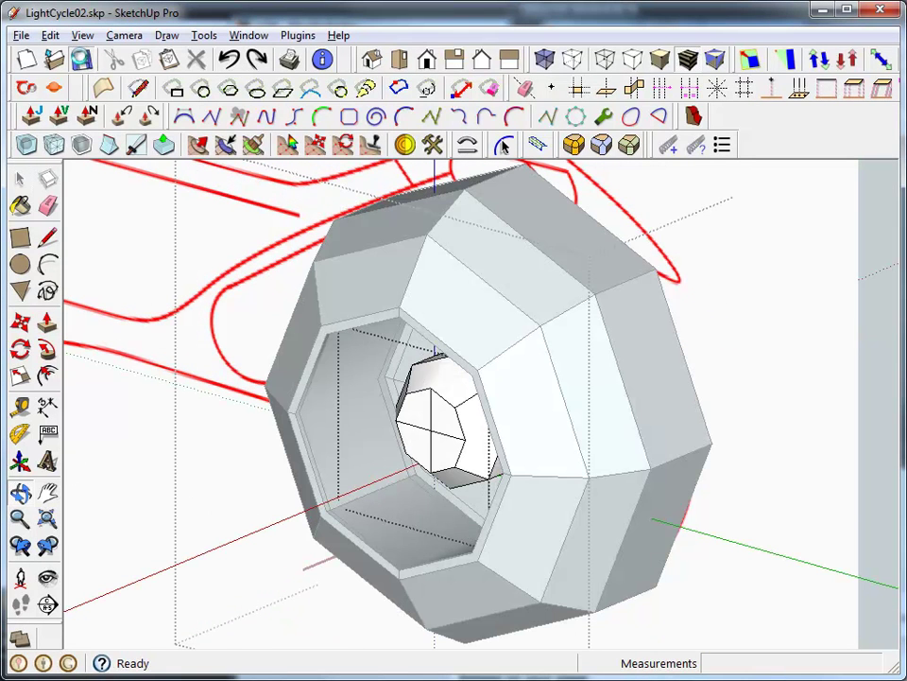